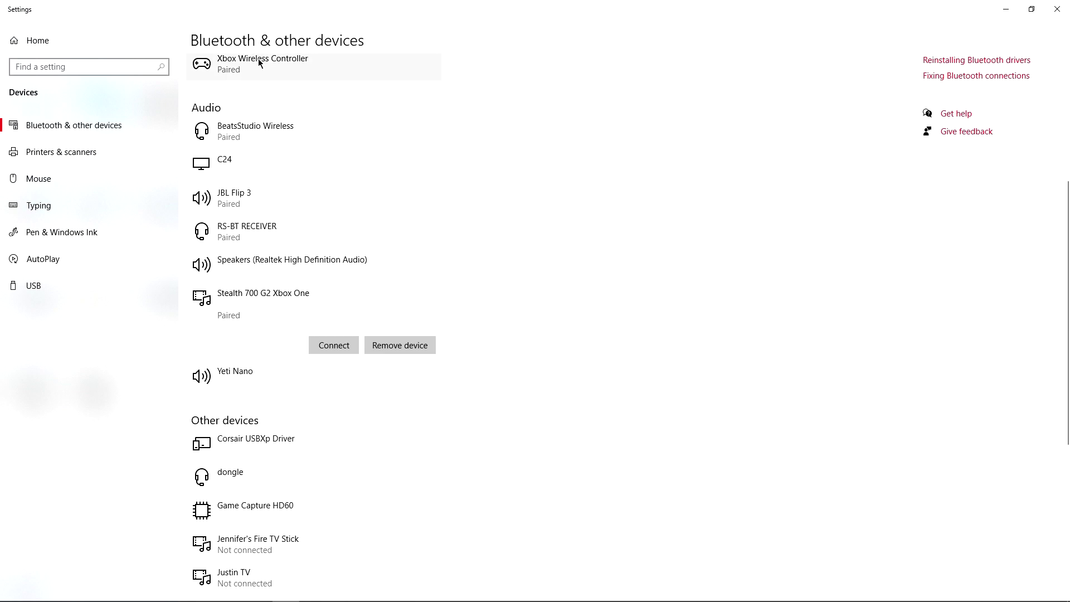
Review the Bluetooth device list and expand the Stealth 700 G2 Xbox One entry under Other devices
scroll(254, 162, "up", 2)
scroll(456, 172, "up", 3)
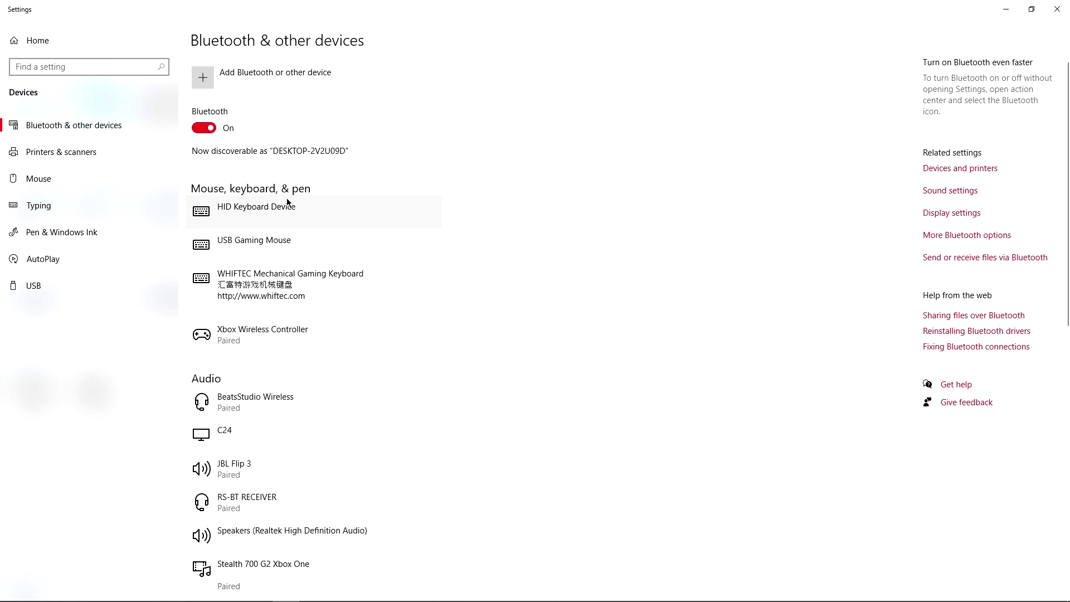
scroll(447, 218, "down", 5)
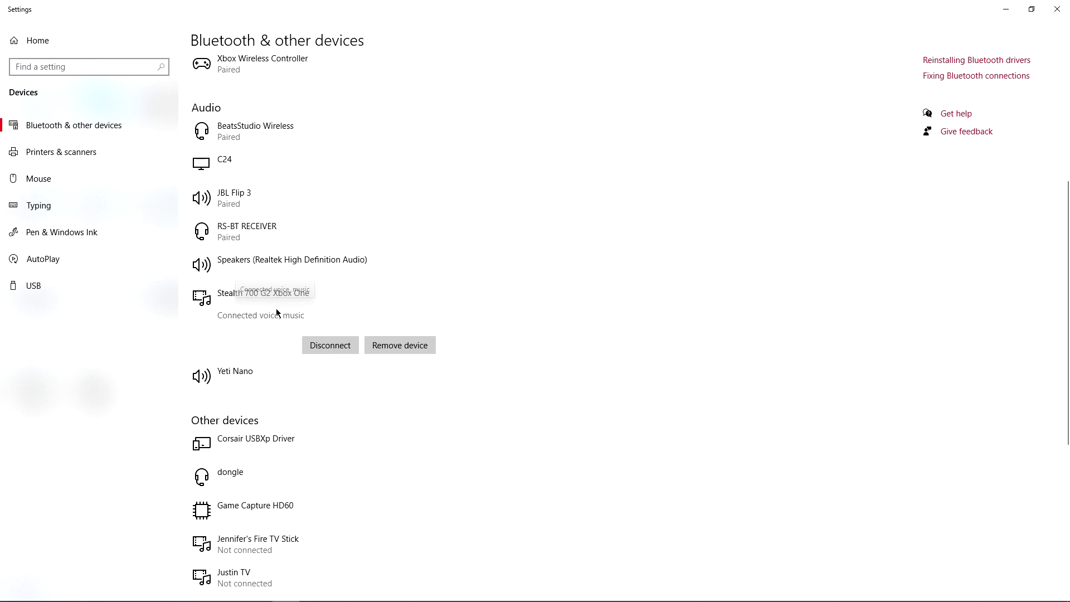
scroll(279, 307, "down", 1)
scroll(282, 305, "down", 5)
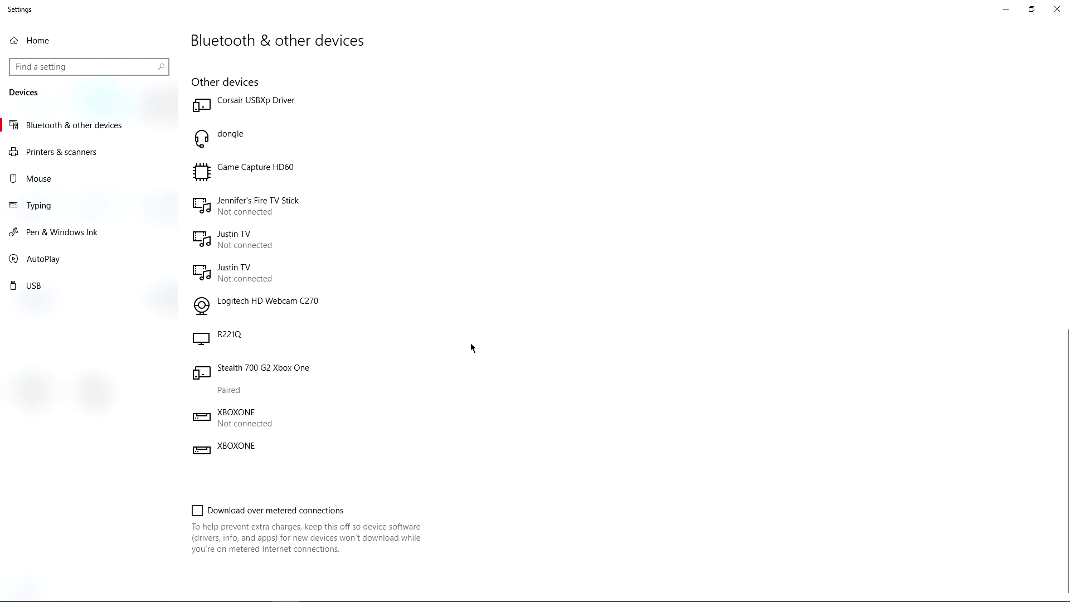
left_click(375, 388)
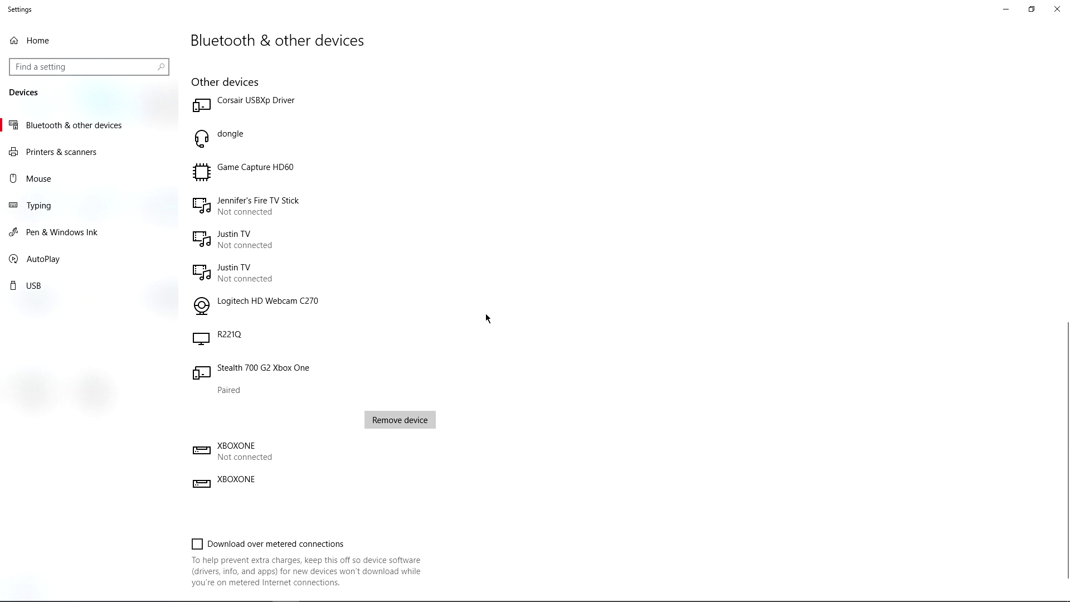
Compare the connection status of the two Stealth 700 G2 Xbox One entries under Audio and Other devices
scroll(486, 318, "up", 8)
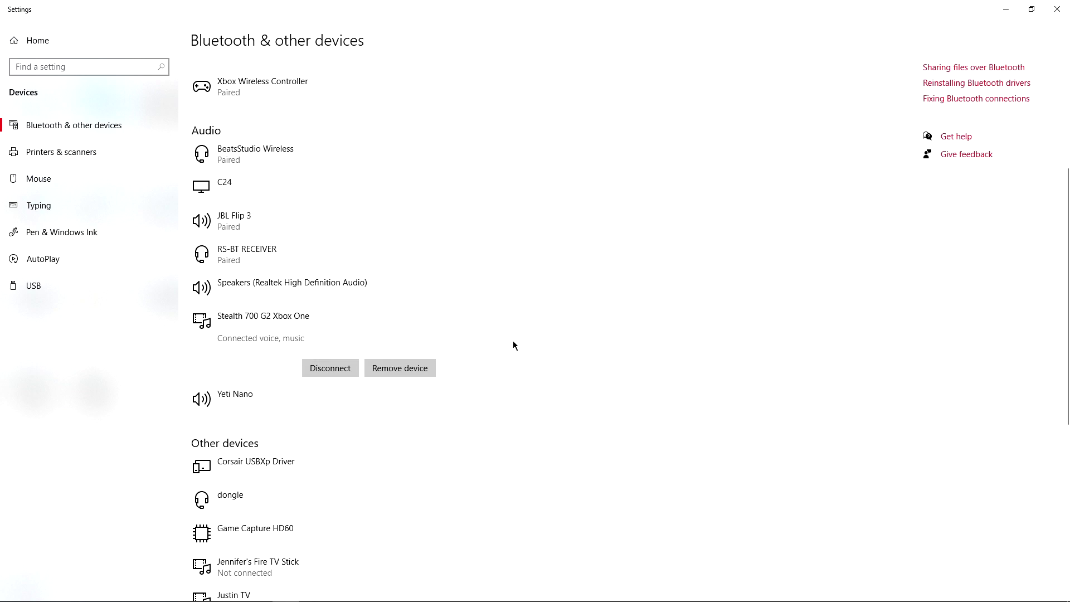
scroll(507, 350, "down", 7)
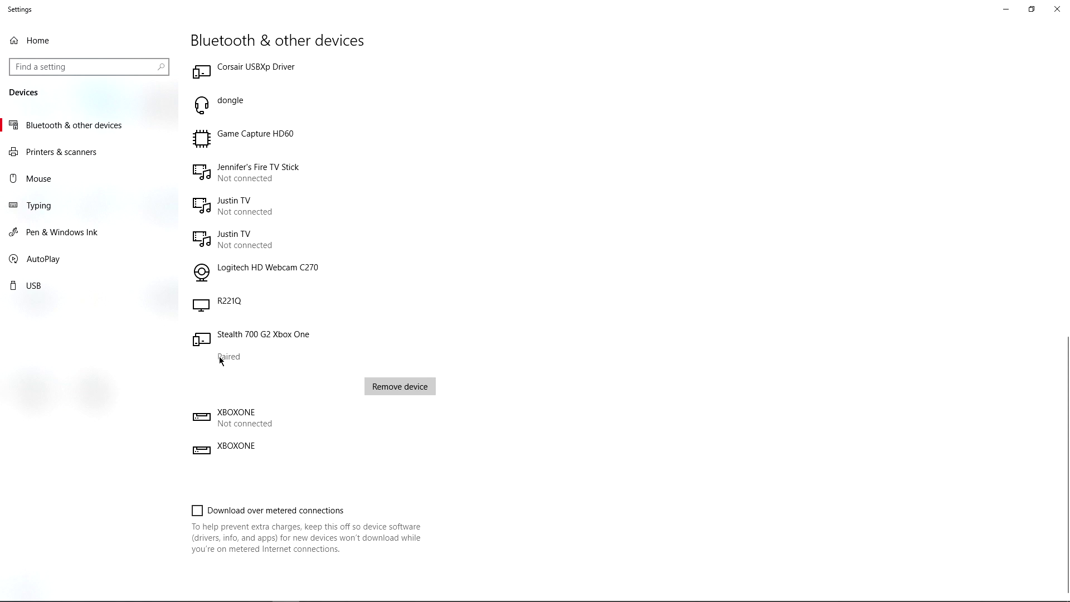
scroll(316, 359, "up", 3)
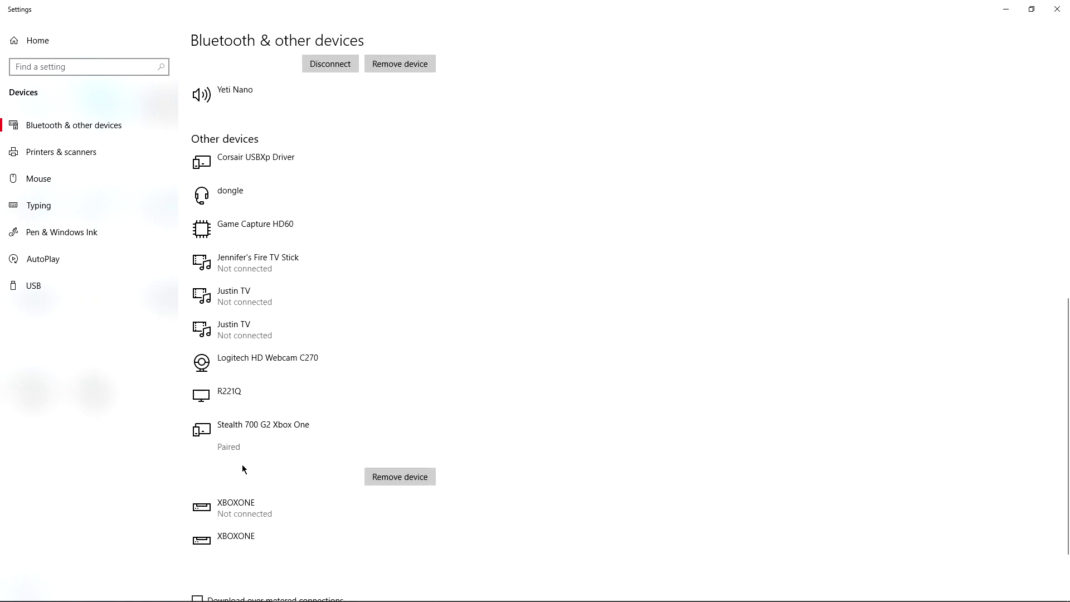
scroll(464, 330, "up", 15)
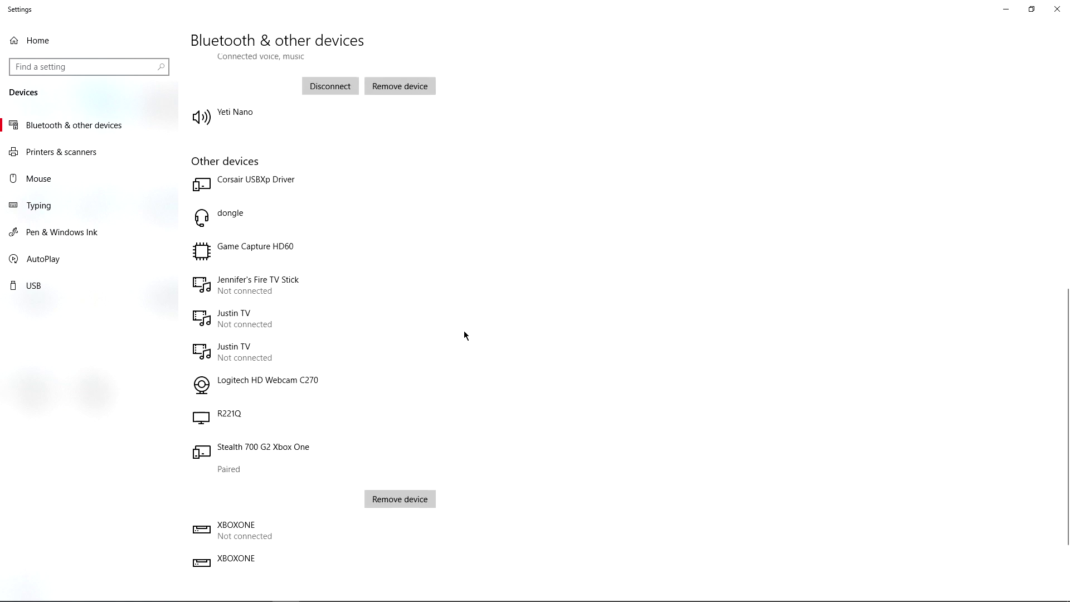
scroll(475, 338, "down", 5)
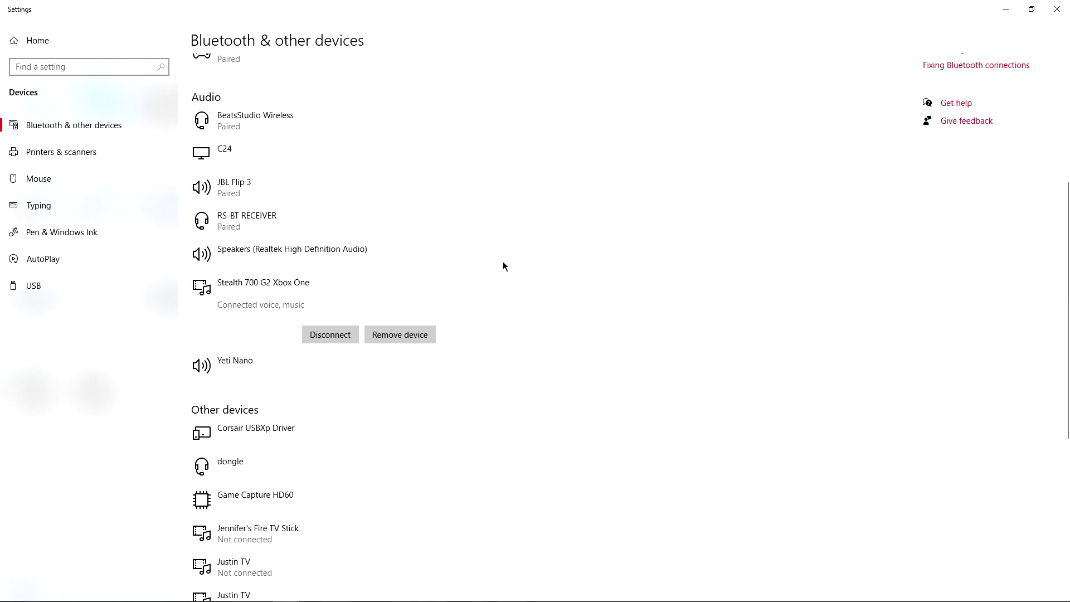
scroll(289, 203, "down", 5)
scroll(299, 326, "up", 6)
scroll(279, 385, "down", 6)
left_click(294, 375)
scroll(279, 413, "down", 1)
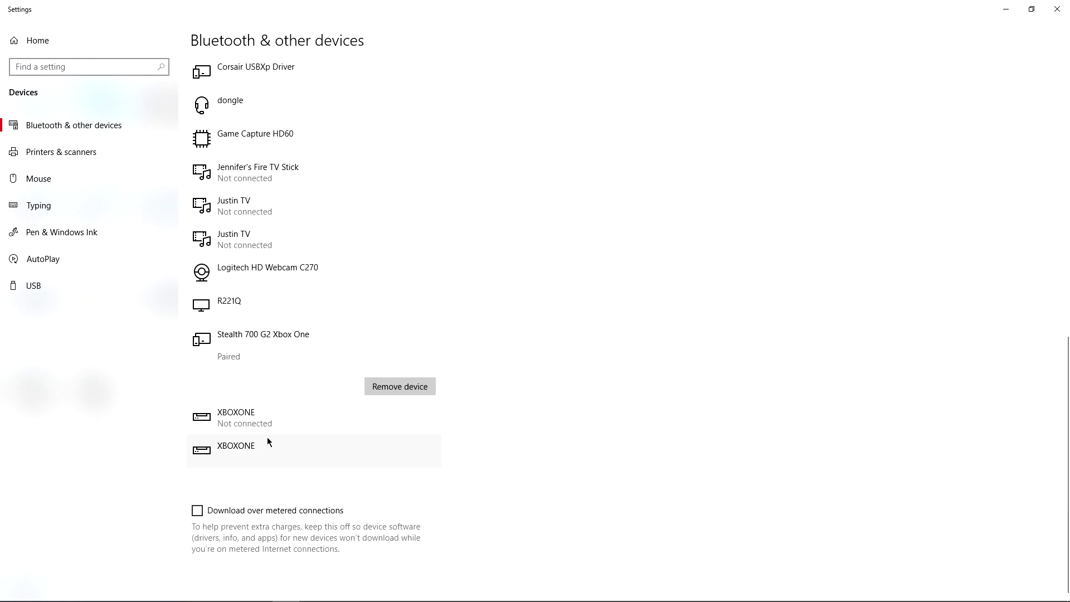
scroll(501, 336, "up", 5)
left_click(502, 335)
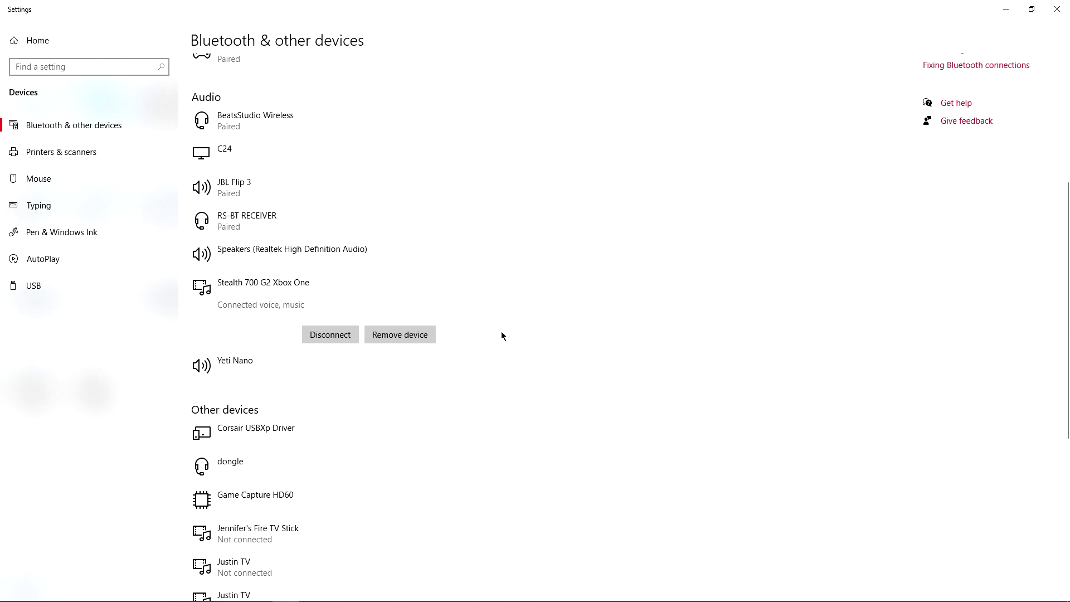
scroll(502, 335, "down", 6)
left_click(502, 335)
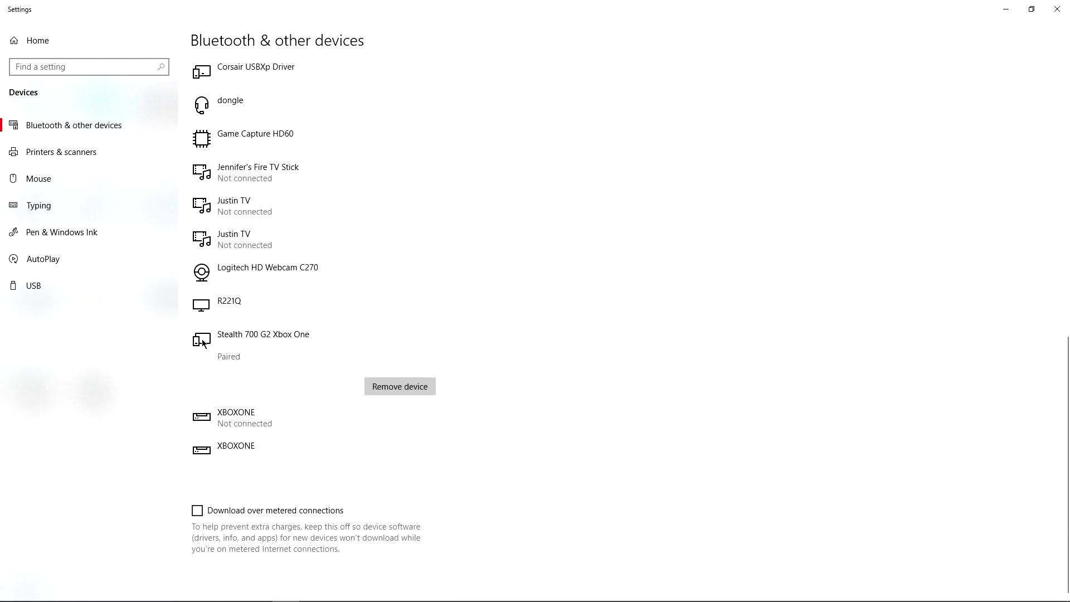
scroll(320, 315, "up", 6)
left_click(203, 304)
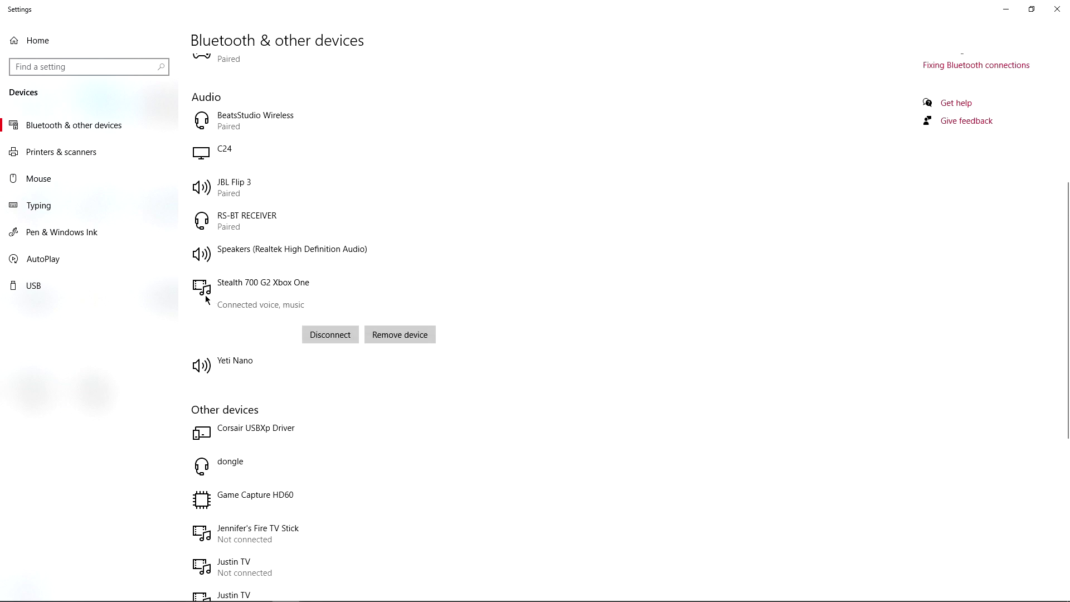
scroll(337, 281, "down", 6)
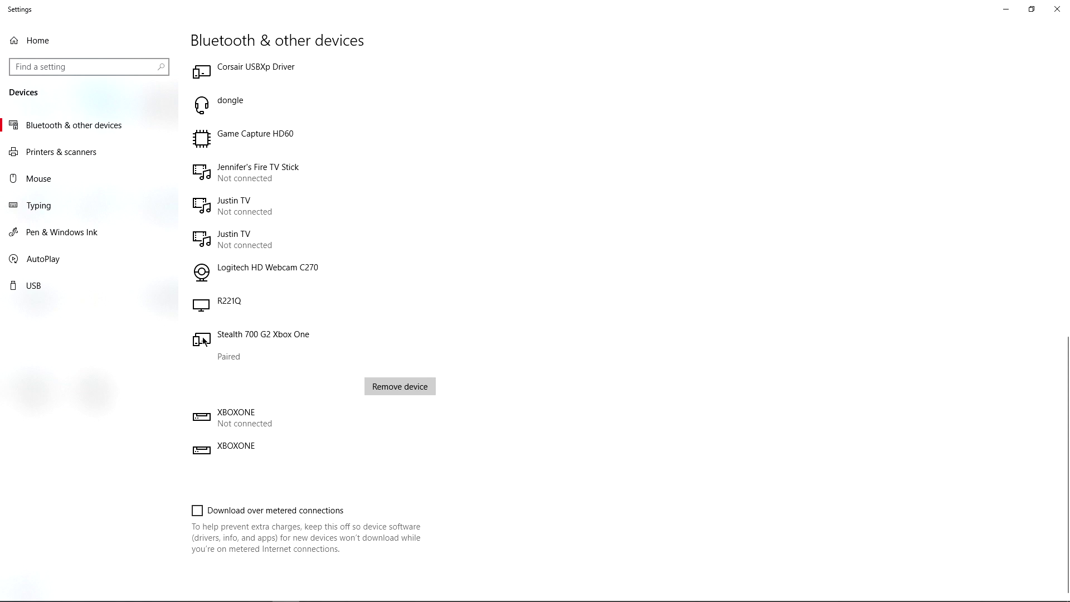
scroll(615, 300, "up", 5)
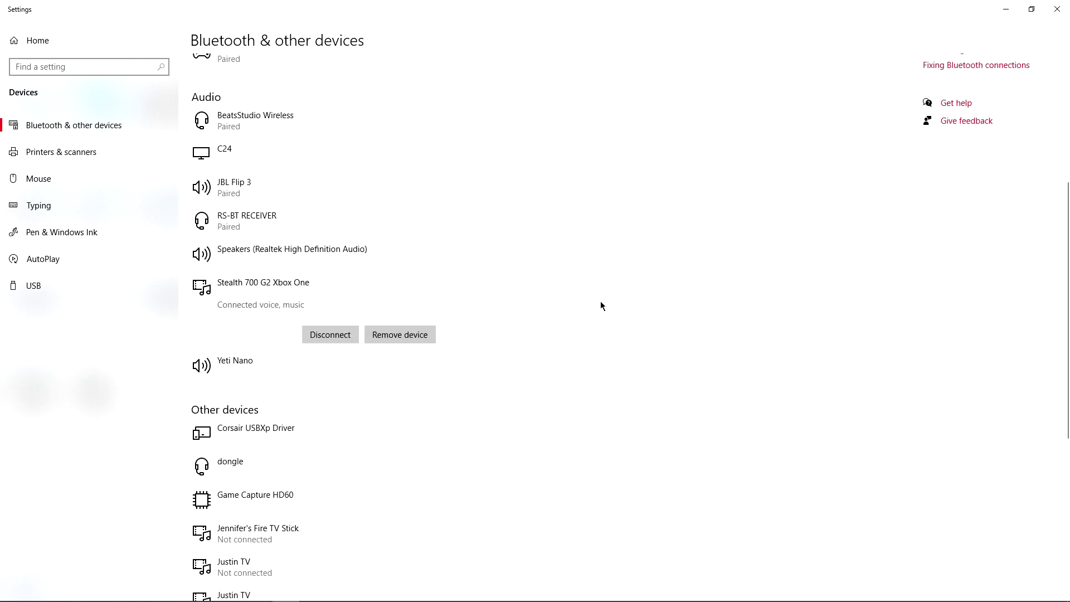
scroll(600, 301, "down", 5)
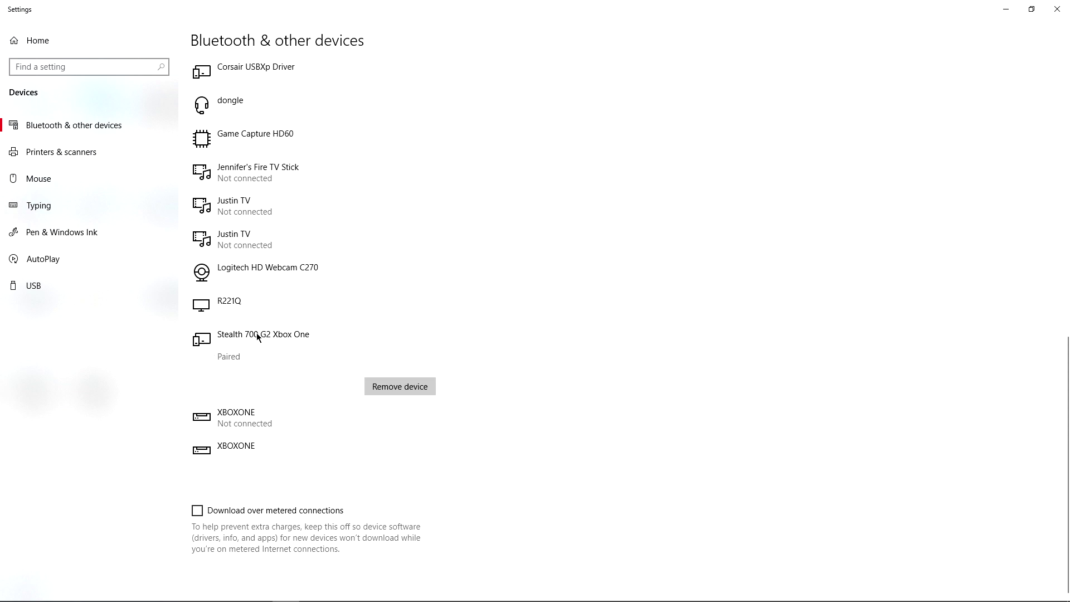
scroll(522, 299, "up", 5)
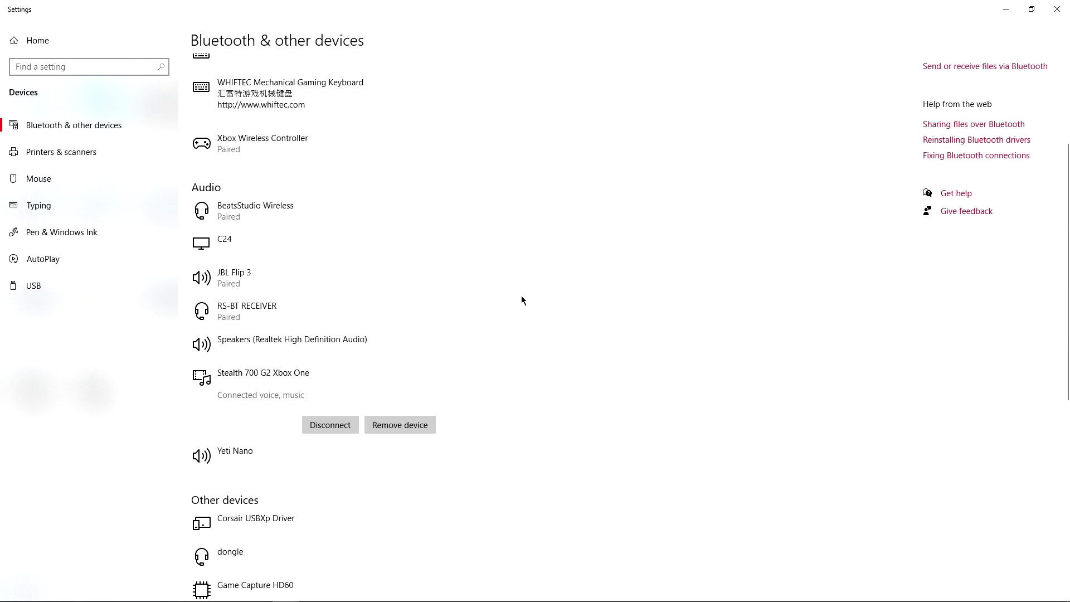
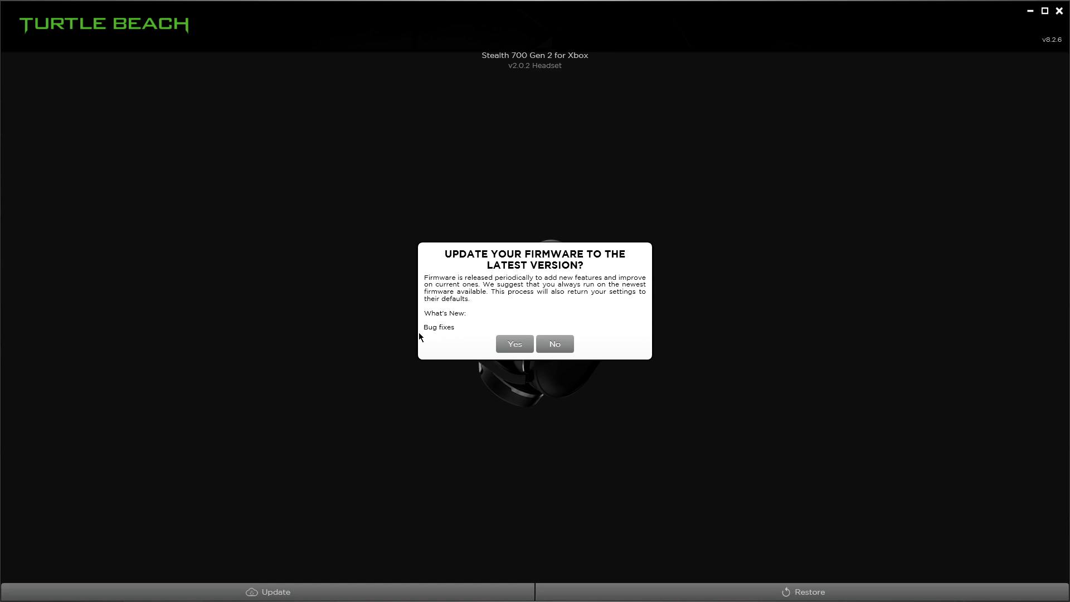
In Turtle Beach Audio Hub, update the Stealth 700 Gen 2 headset's firmware to the latest version, and close the program and the Avast notification
left_click(508, 346)
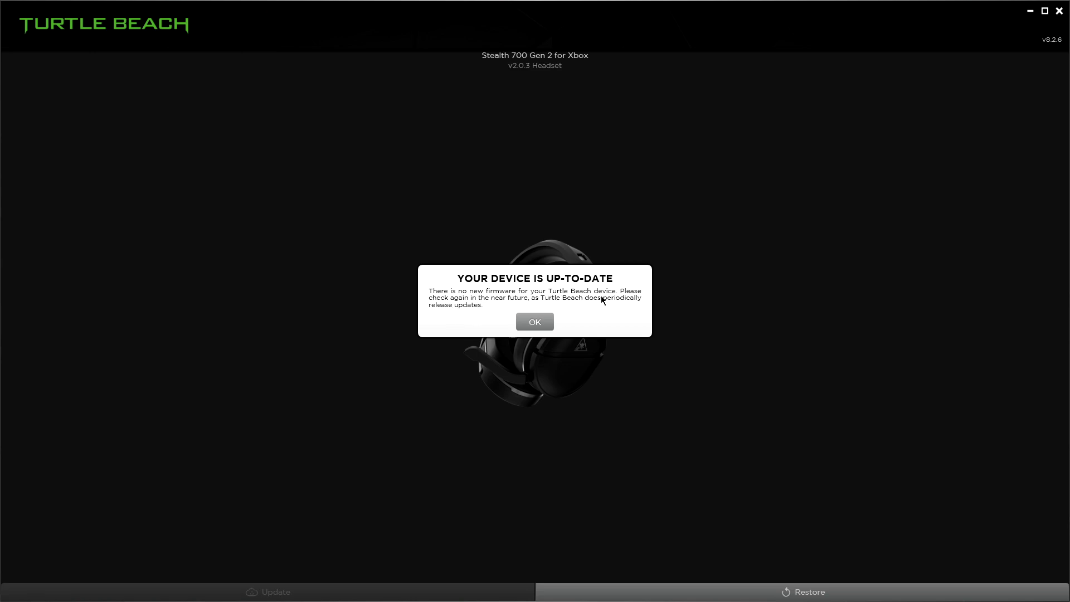
left_click(535, 322)
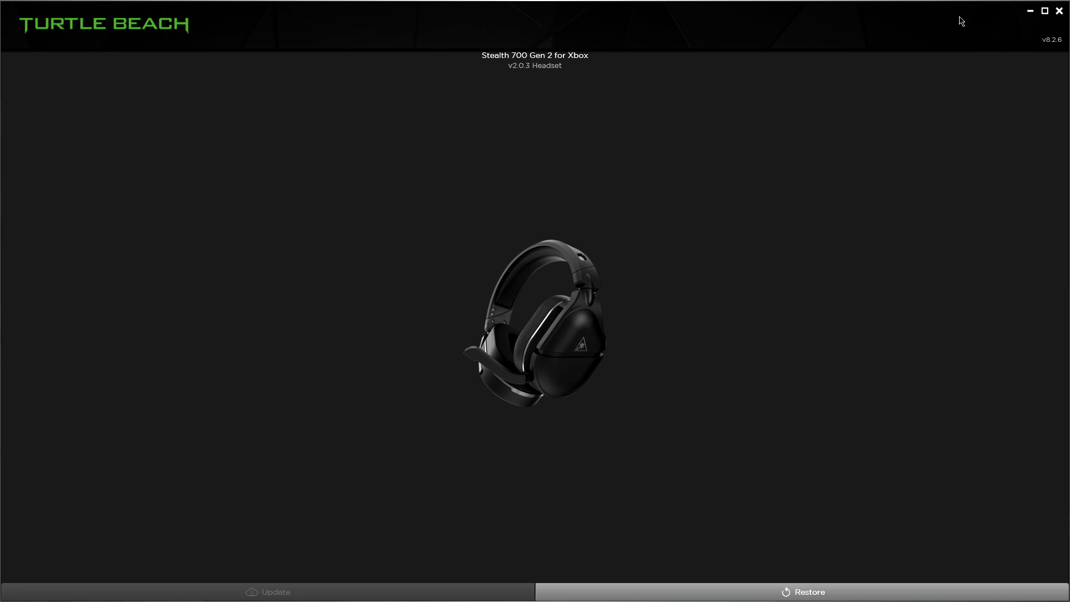
left_click(1059, 11)
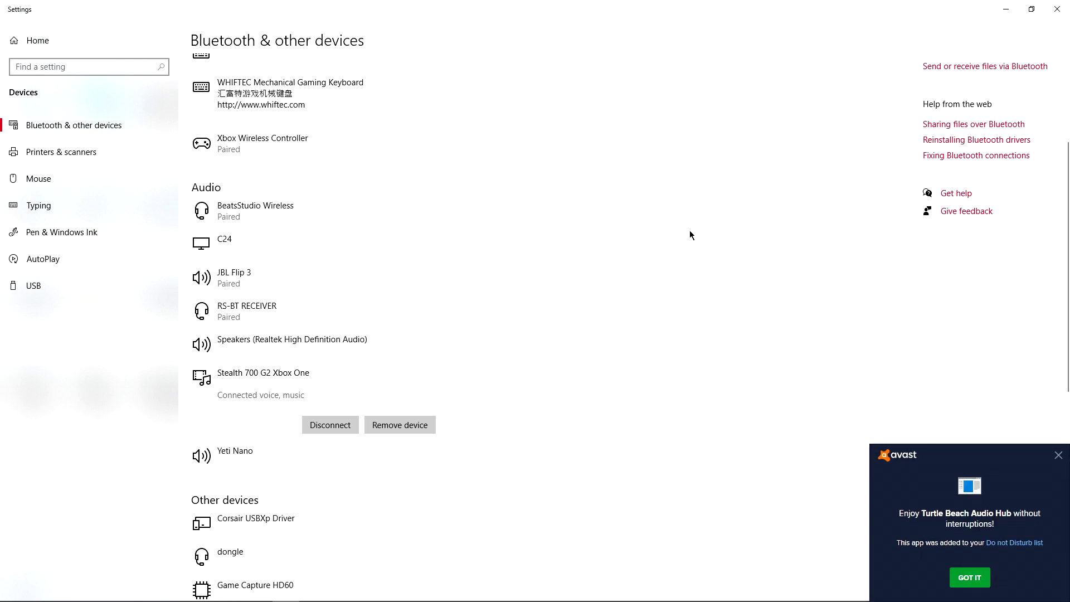
left_click(1059, 455)
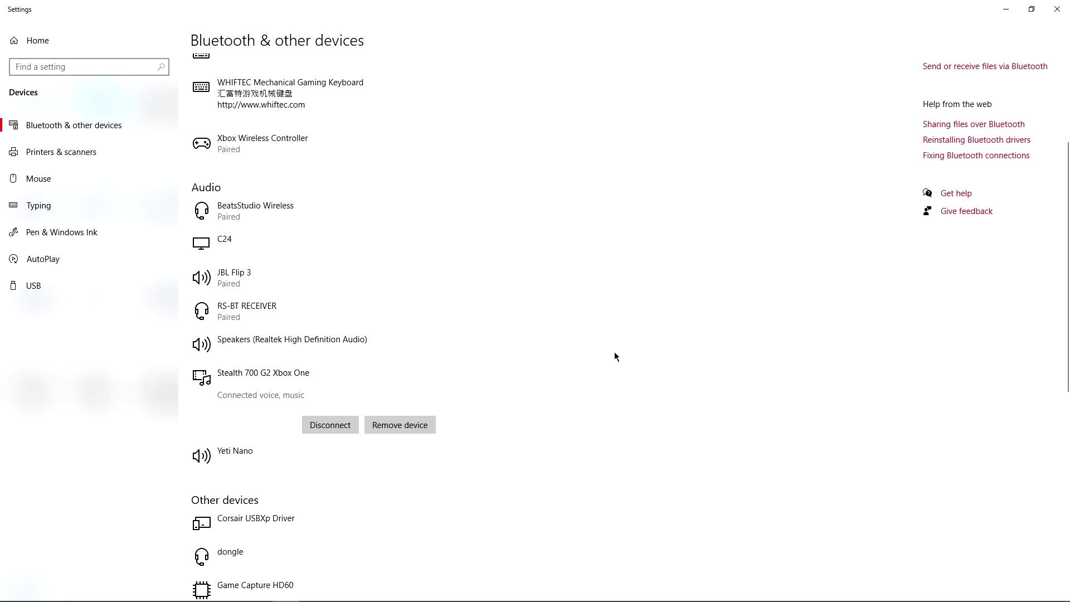
Remove the Stealth 700 G2 Xbox One from the Audio devices in Bluetooth settings and confirm the removal
scroll(550, 238, "down", 3)
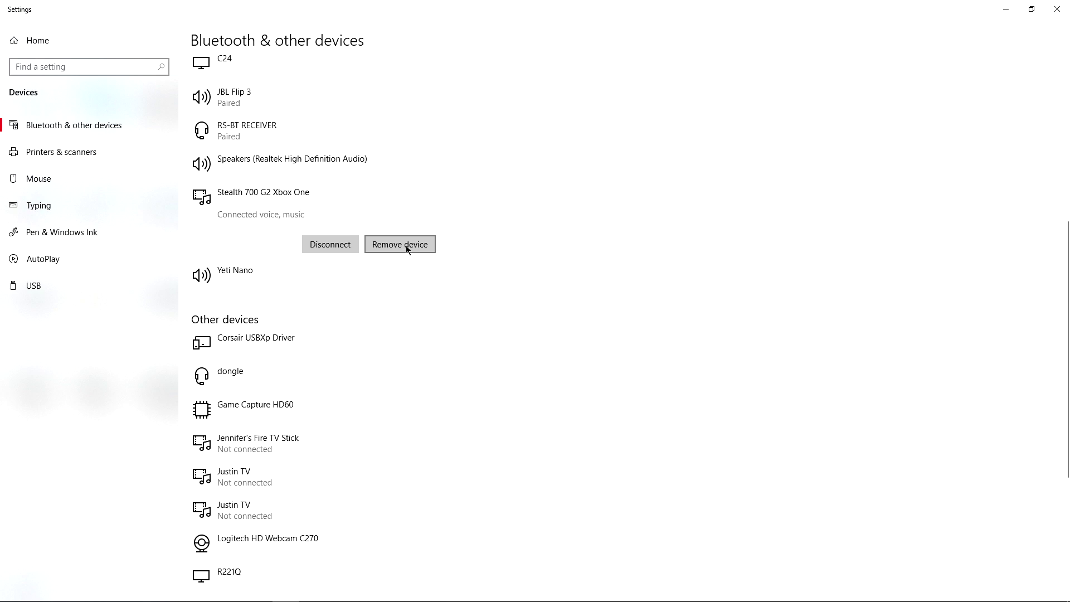
key("XF86AudioLowerVolume")
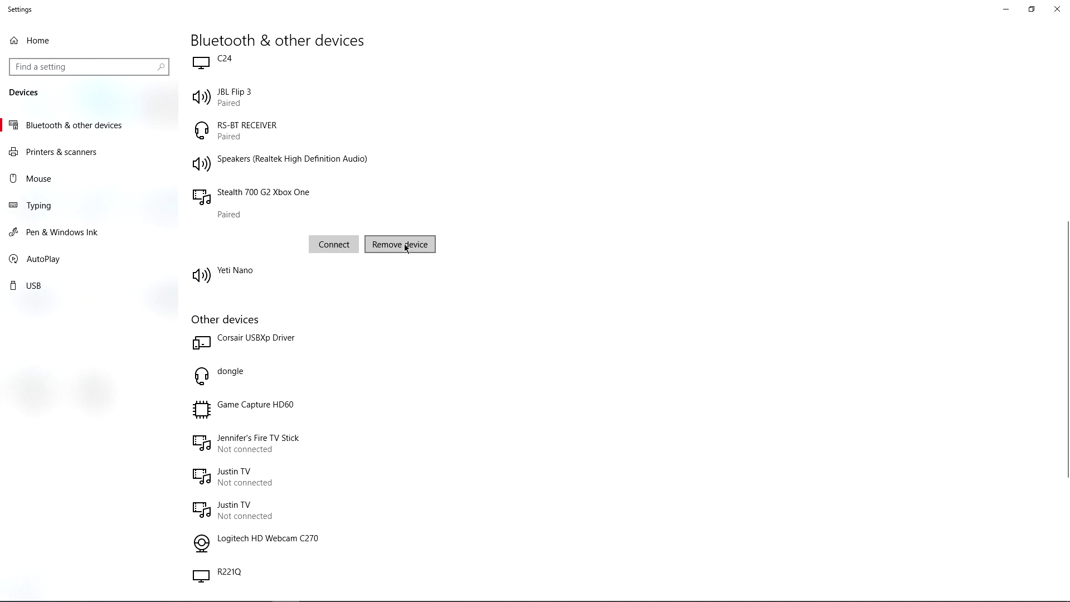
scroll(341, 229, "up", 3)
scroll(405, 243, "down", 2)
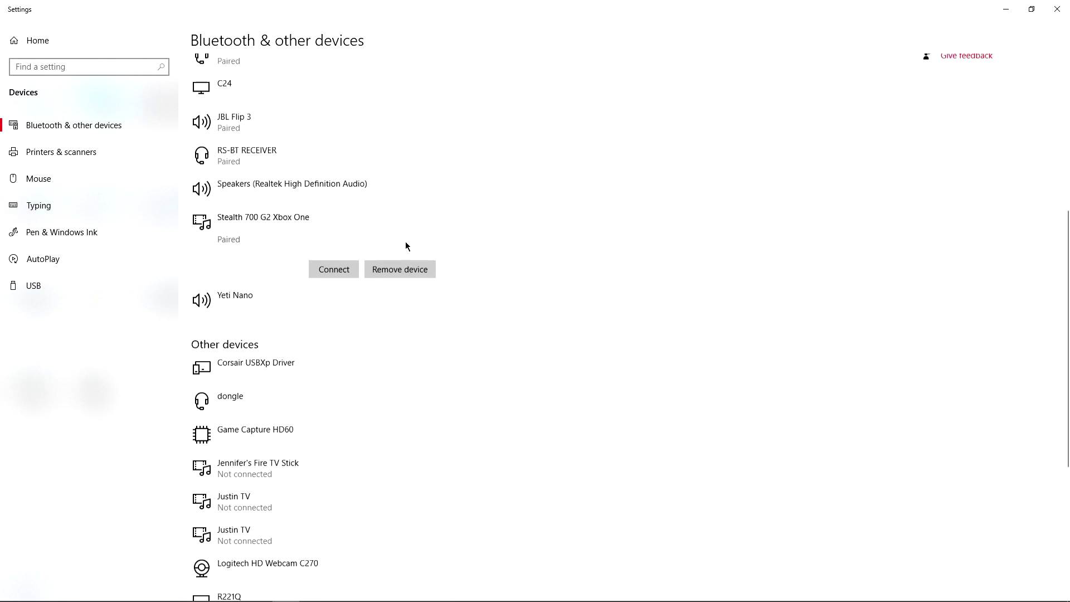
scroll(390, 242, "up", 3)
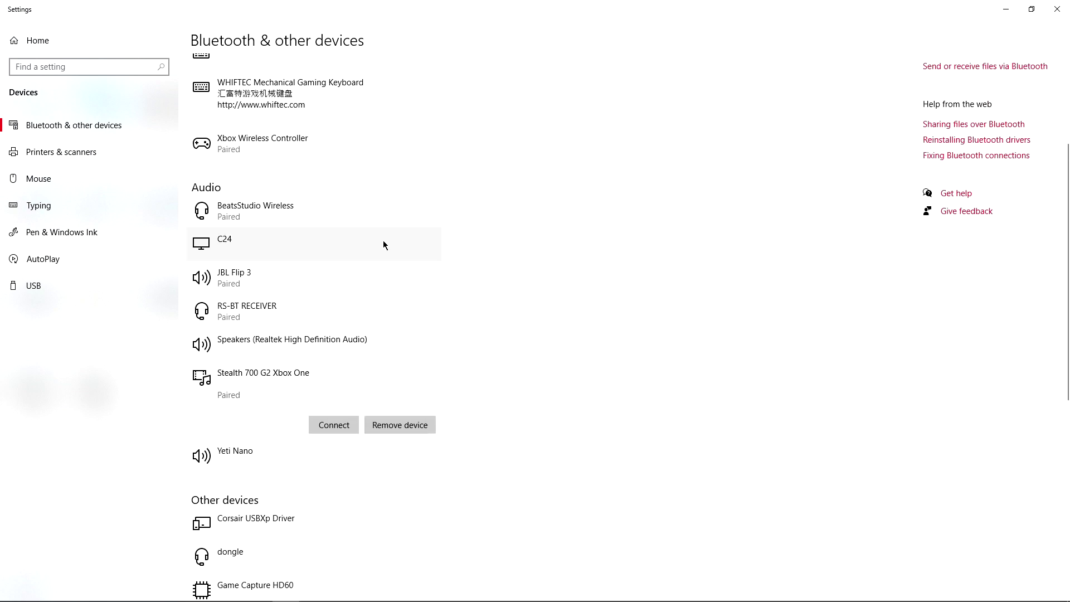
left_click(404, 424)
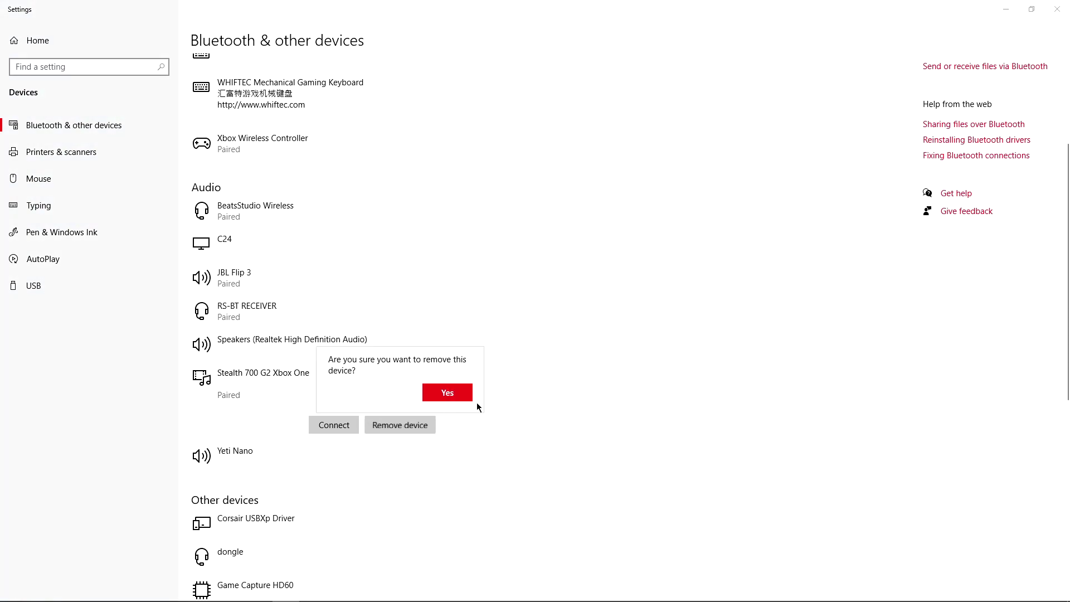
left_click(446, 393)
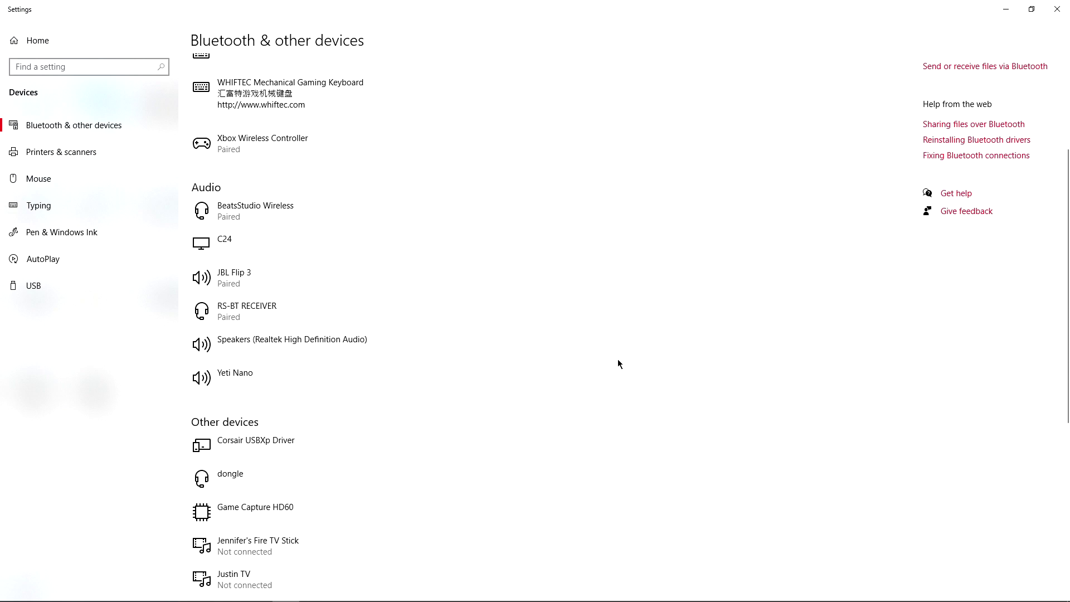
Remove the second Stealth 700 G2 Xbox One entry from Other devices and confirm the removal
scroll(616, 361, "down", 5)
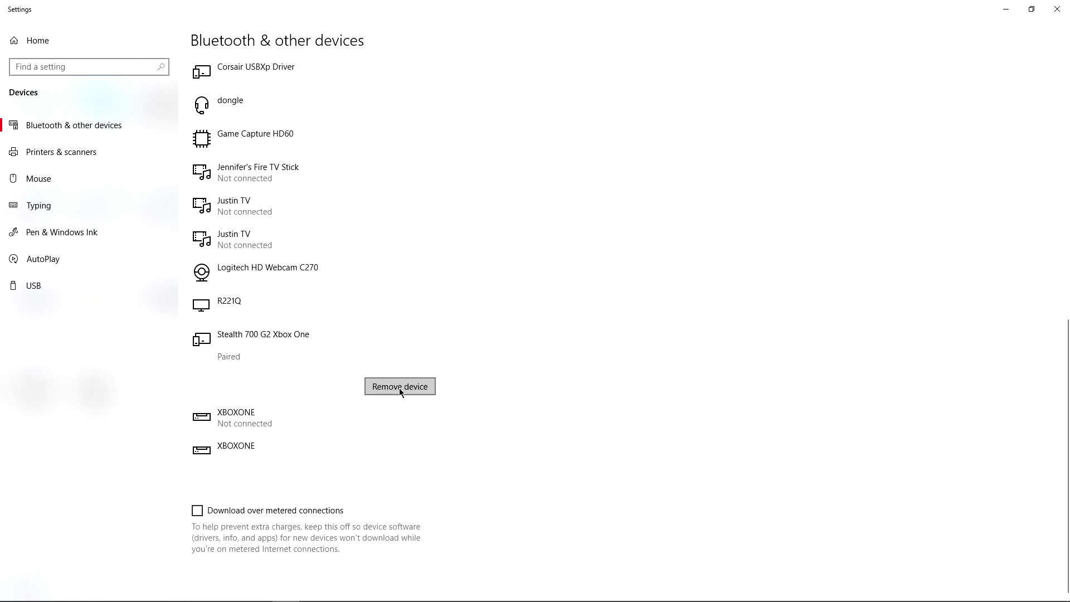
left_click(400, 386)
left_click(455, 359)
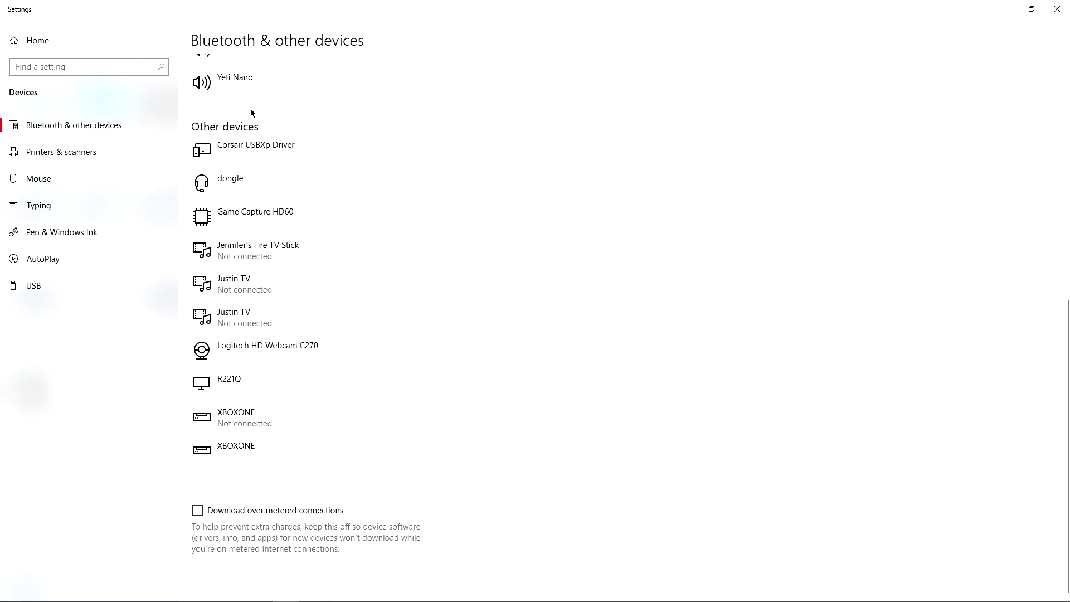
Check the remaining Bluetooth devices and the list of available playback devices for the Stealth 700 headset
scroll(549, 262, "up", 5)
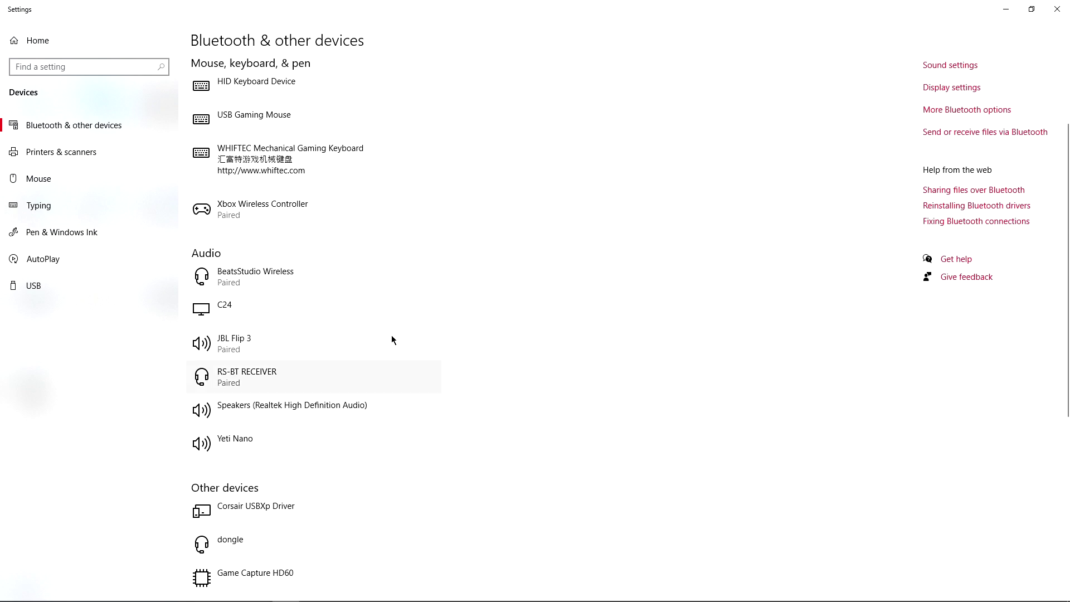
scroll(567, 326, "up", 2)
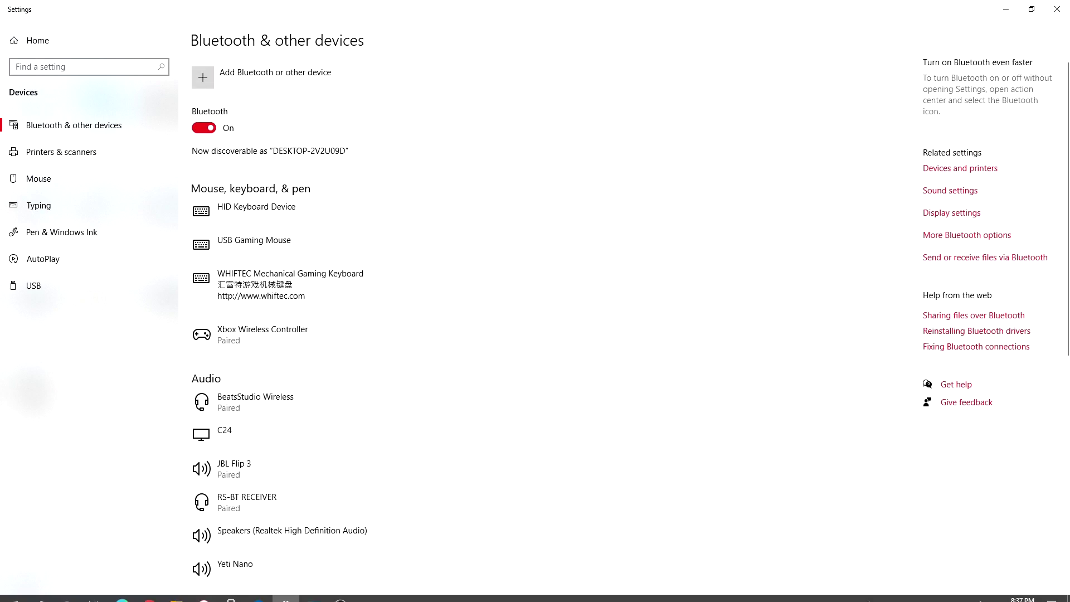
left_click(963, 591)
left_click(955, 541)
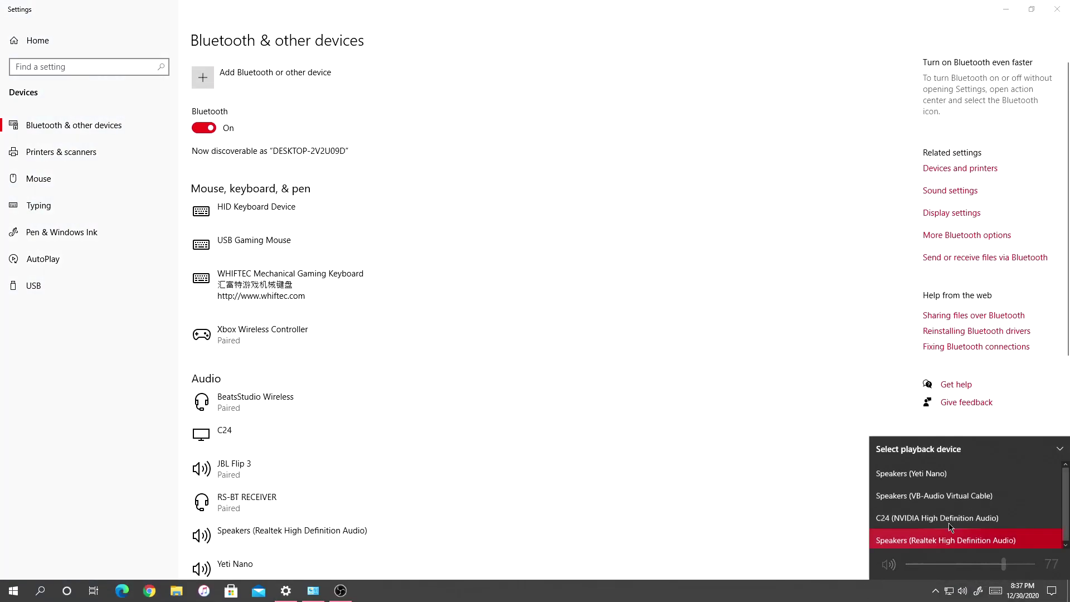
left_click(800, 454)
scroll(711, 309, "down", 6)
scroll(710, 308, "up", 3)
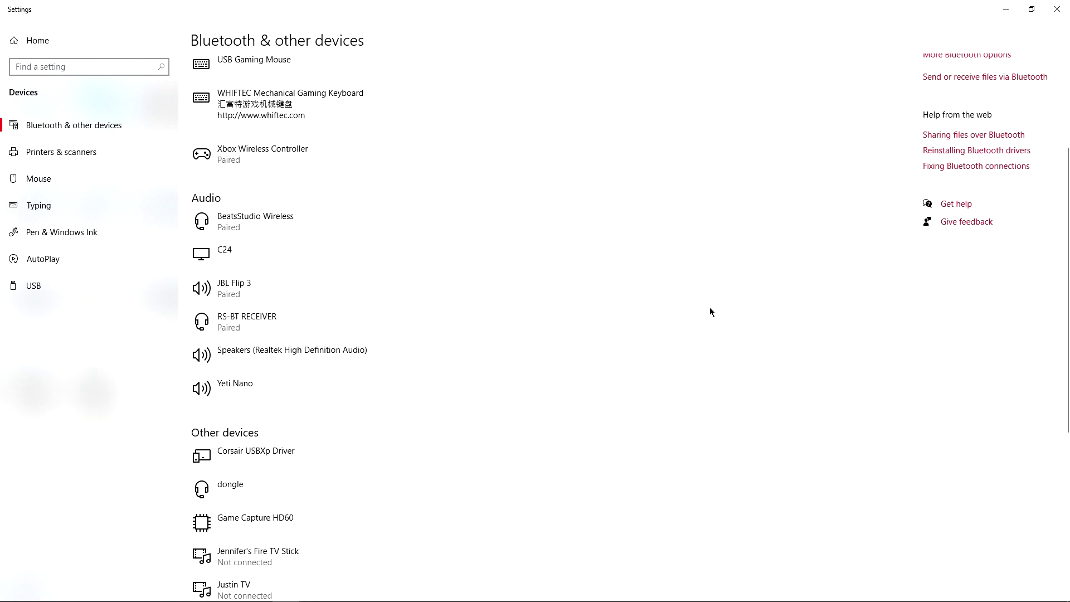
mouse_move(607, 600)
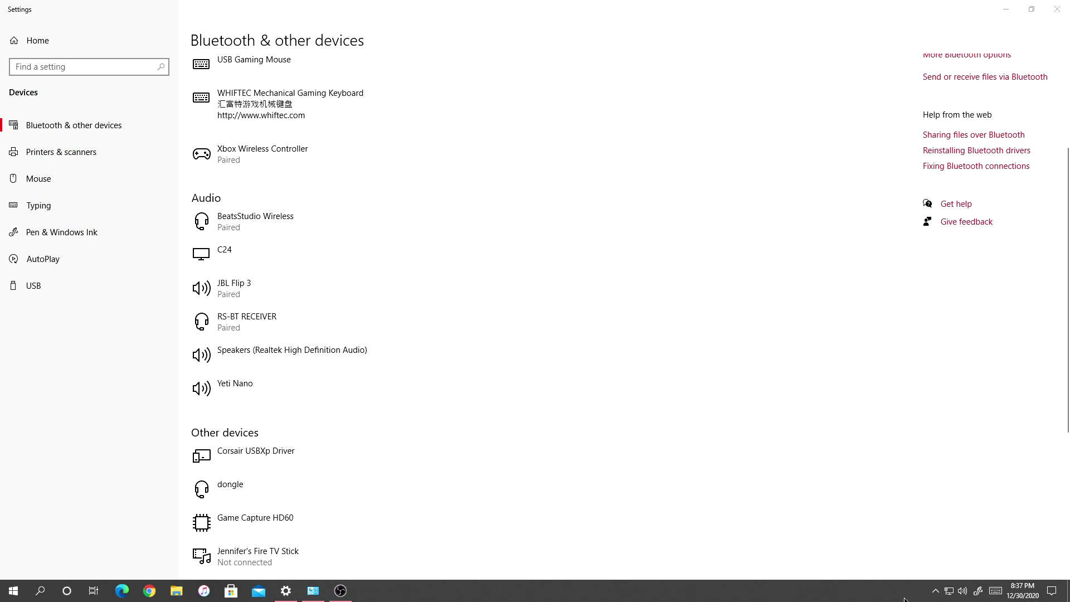
Look at the Bluetooth tray icon and search Windows for "bluet" to find the Bluetooth and other devices settings
mouse_move(348, 594)
scroll(730, 467, "up", 3)
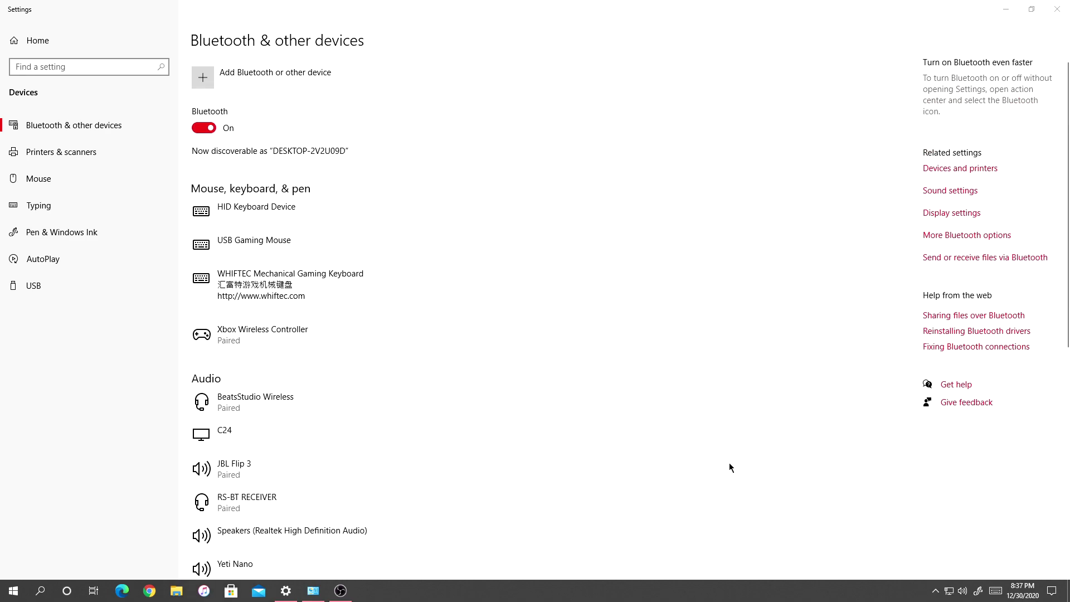
left_click(936, 595)
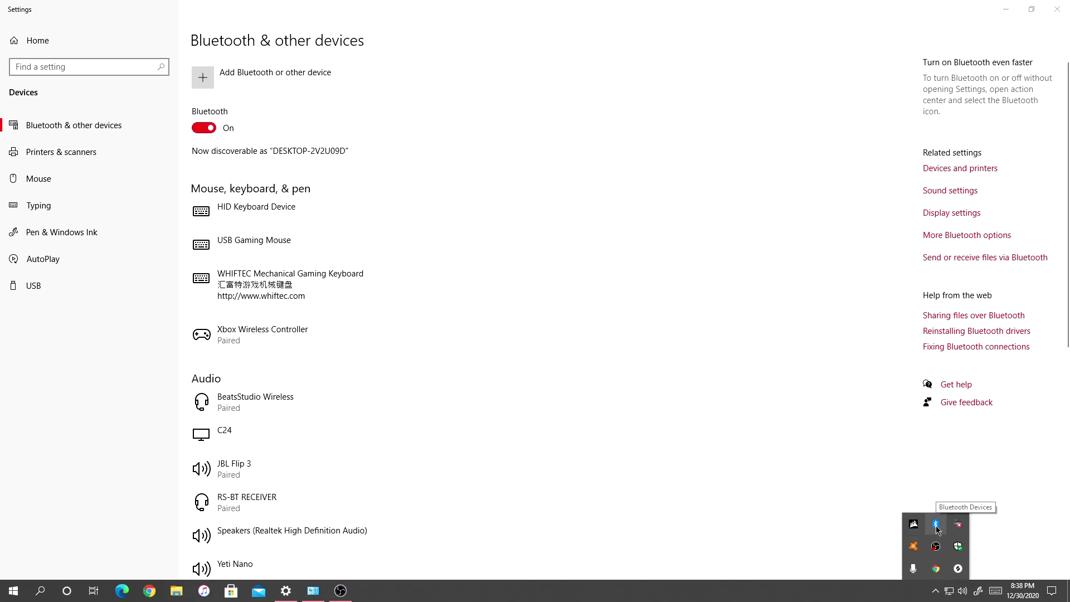
left_click(43, 588)
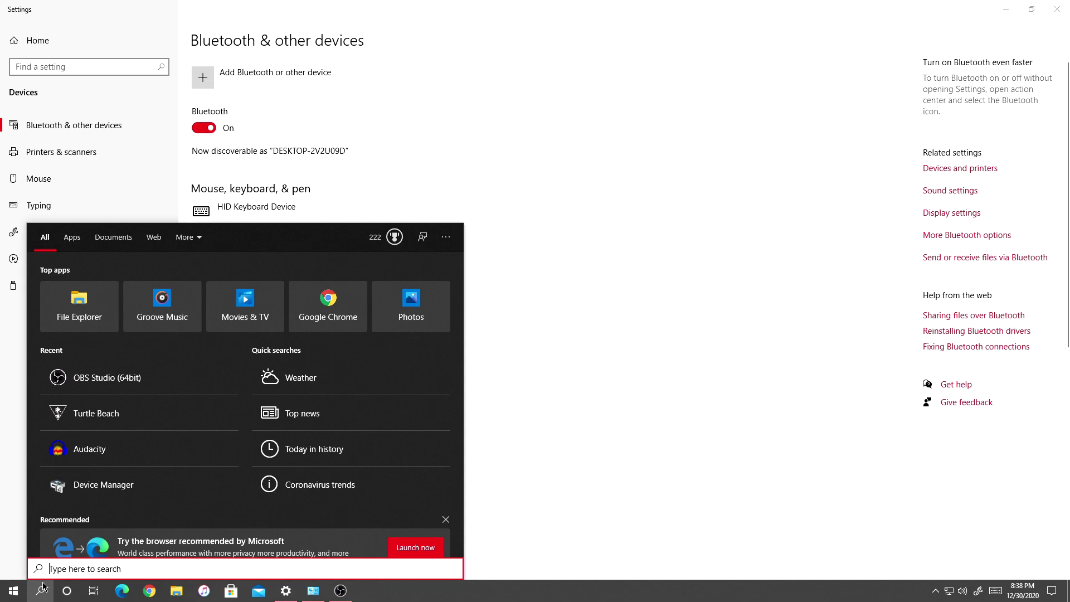
type("bluet")
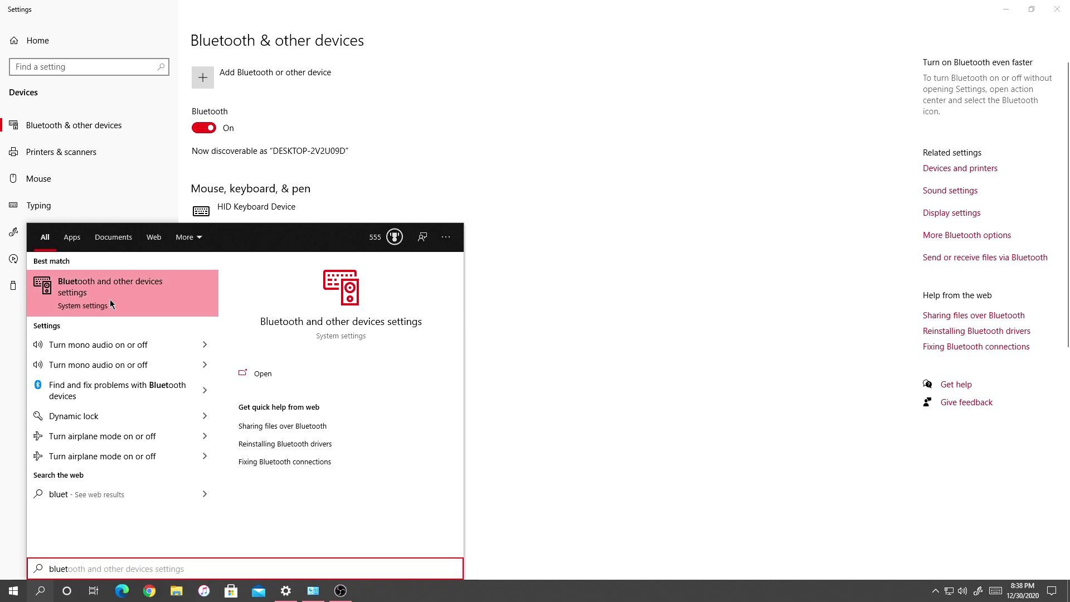
left_click(548, 244)
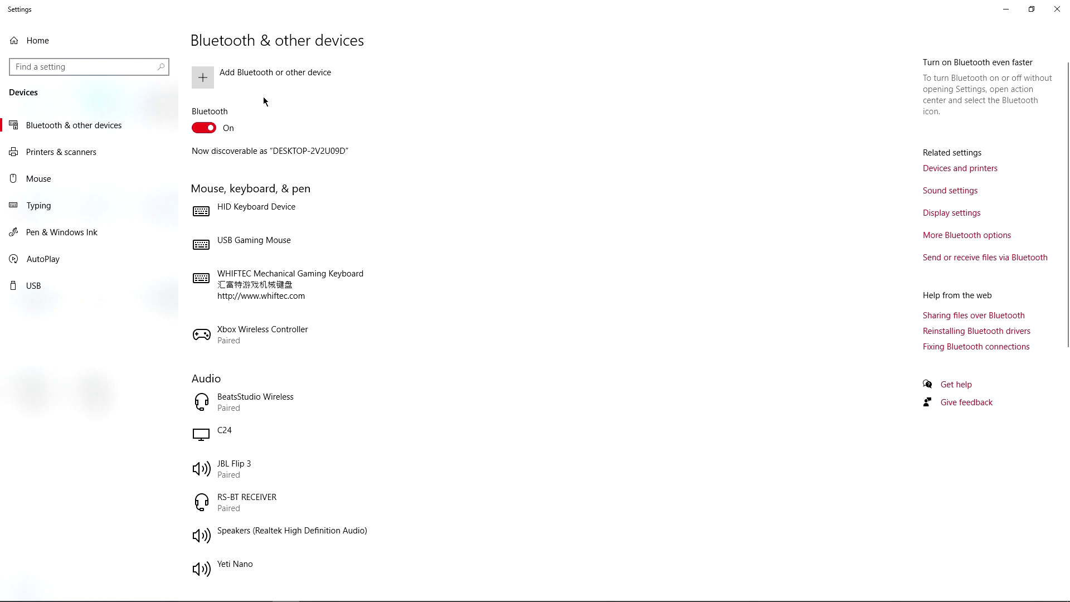
Decline the incoming pairing request, and add the Stealth 700 G2 Xbox One audio entry as a Bluetooth device
left_click(362, 80)
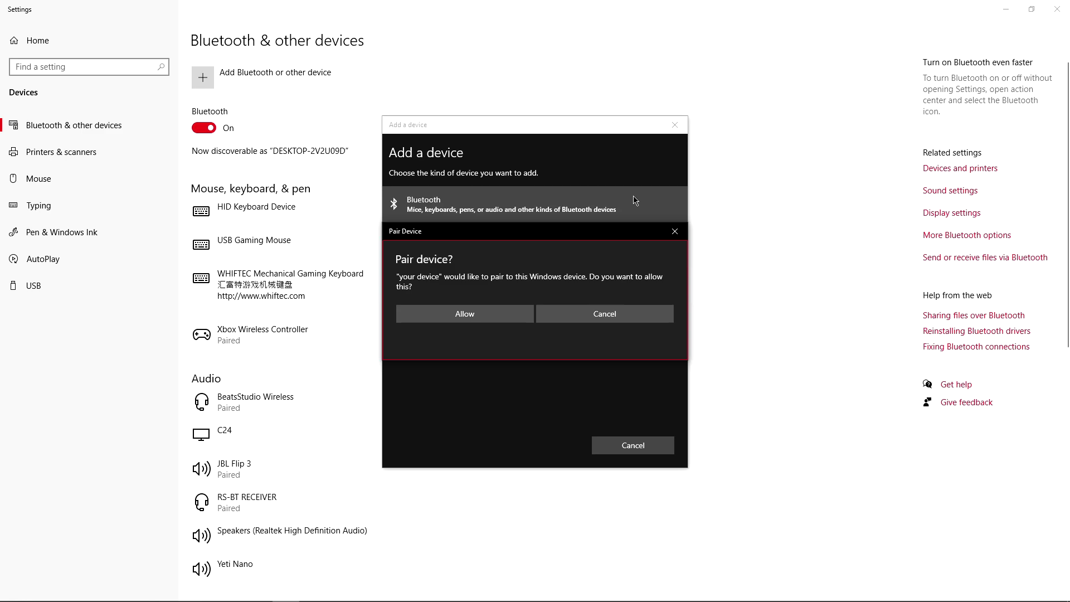
left_click(605, 316)
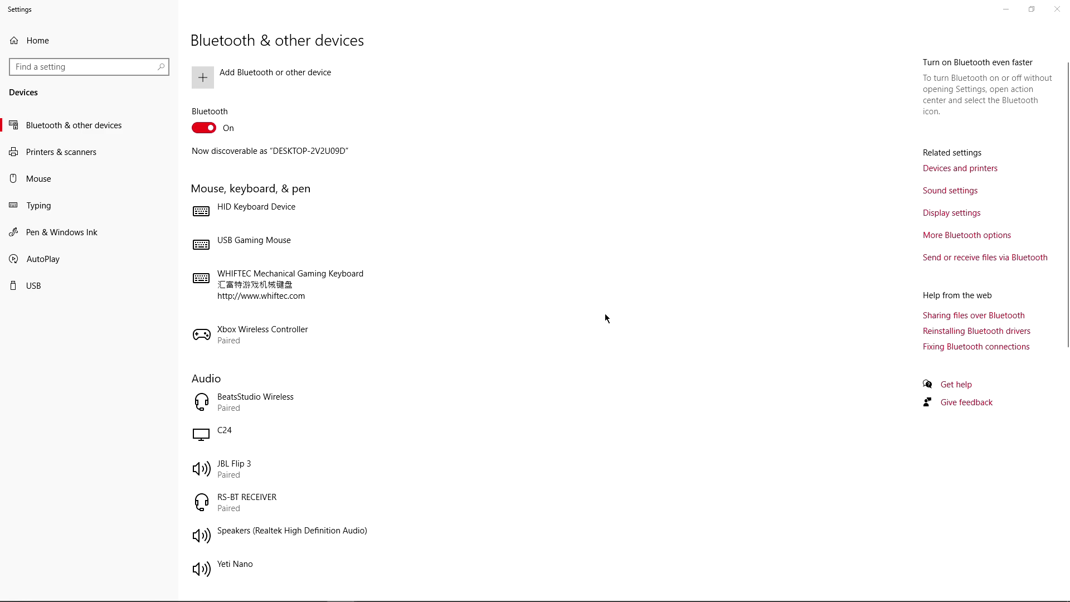
left_click(294, 77)
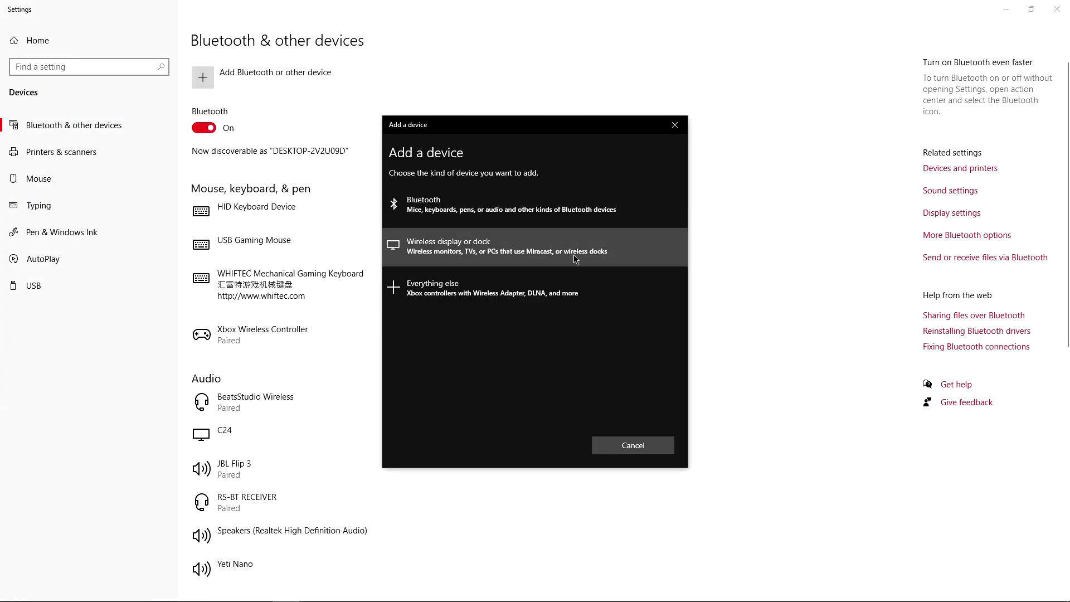
left_click(595, 214)
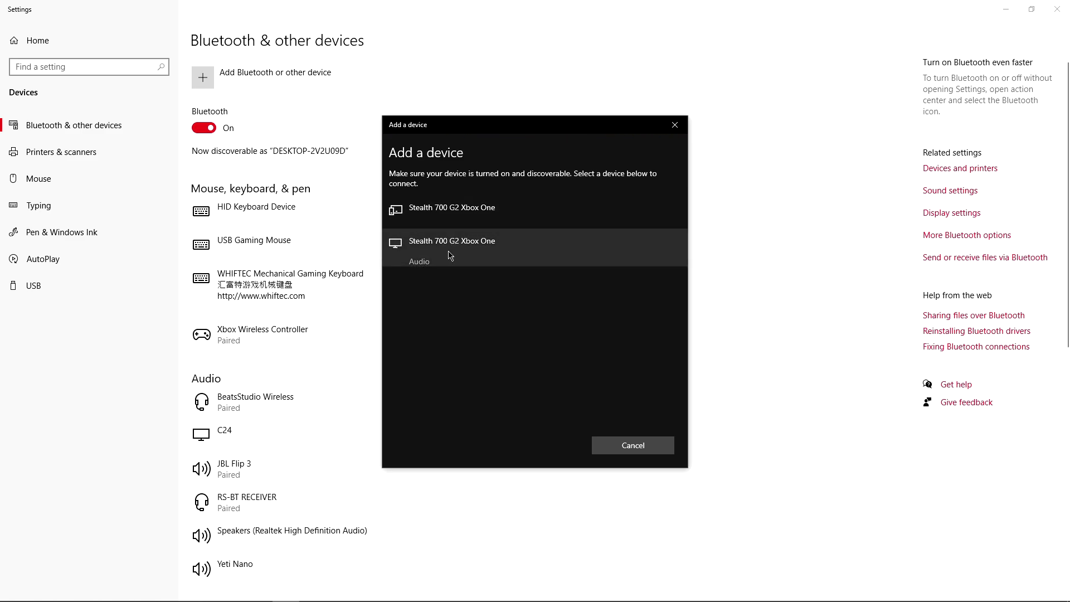
left_click(472, 260)
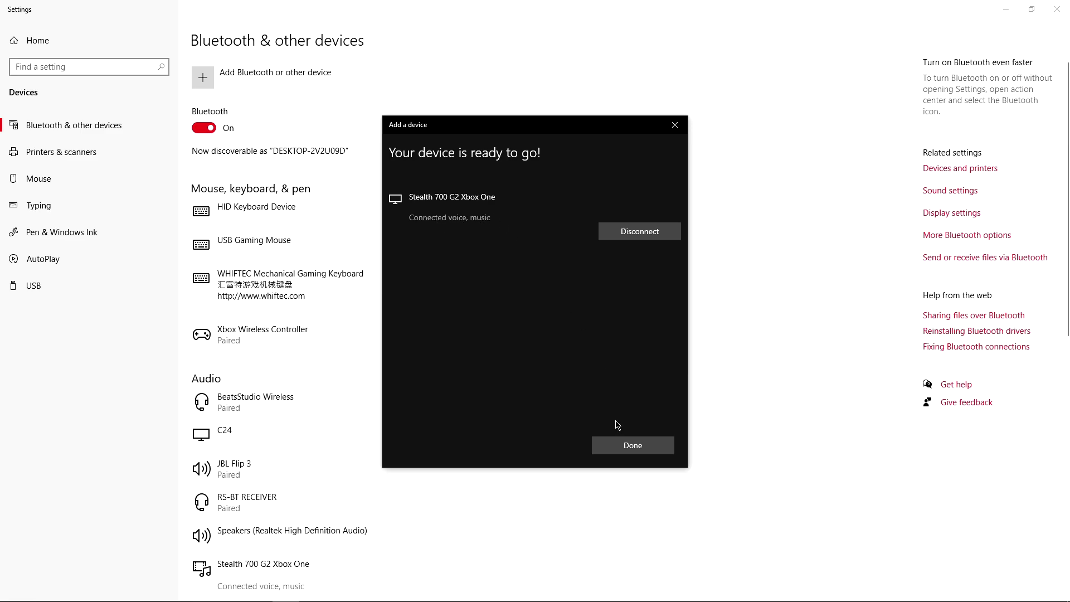
left_click(627, 444)
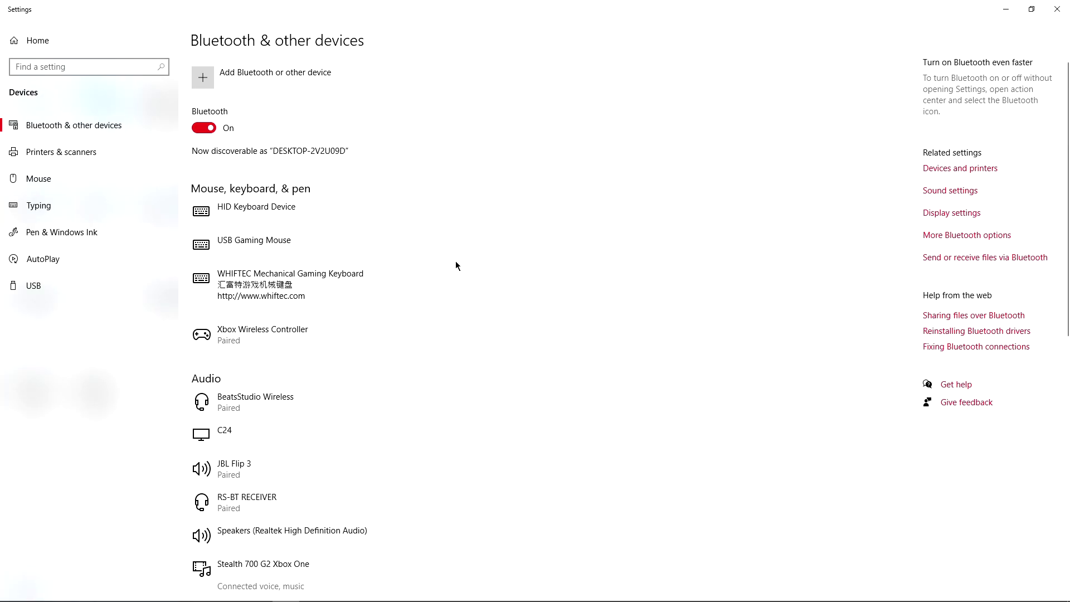
Check the Stealth 700 G2 Xbox One among the Bluetooth audio devices and in the list of available playback devices
scroll(442, 296, "down", 3)
scroll(442, 300, "down", 3)
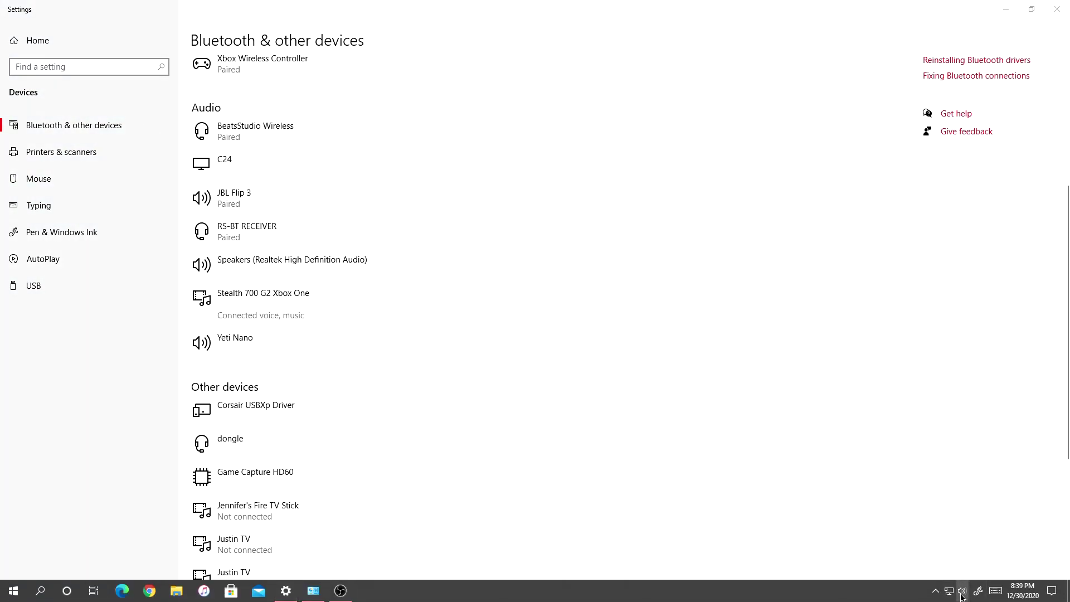
left_click(961, 593)
left_click(922, 534)
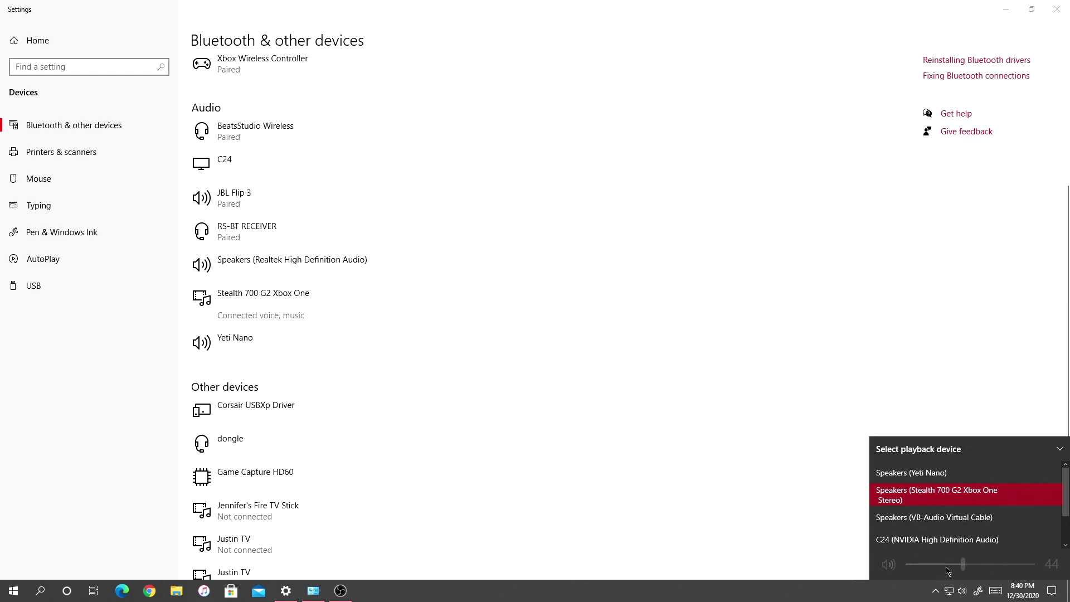
right_click(962, 591)
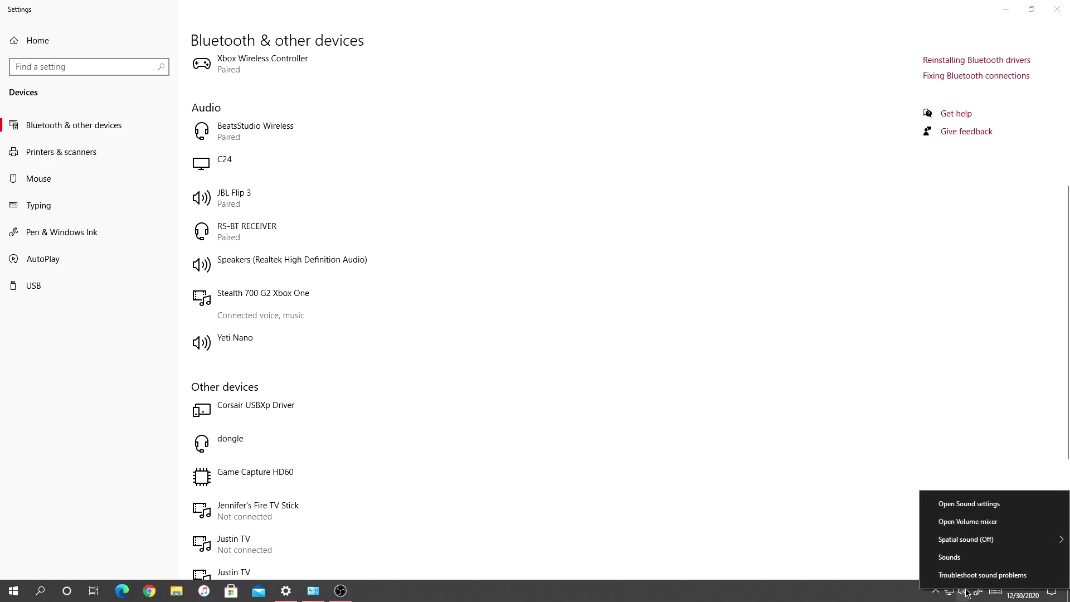
left_click(827, 552)
mouse_move(868, 601)
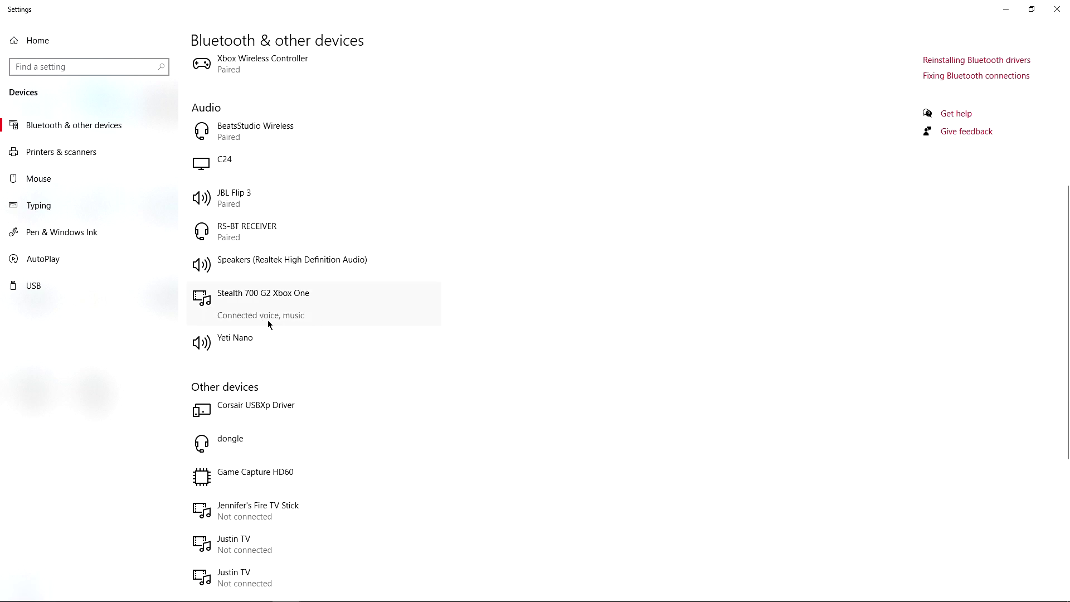
Examine the Stealth 700 G2 headset microphone among the recording devices in the Sound dialog, and close the dialog
mouse_move(965, 595)
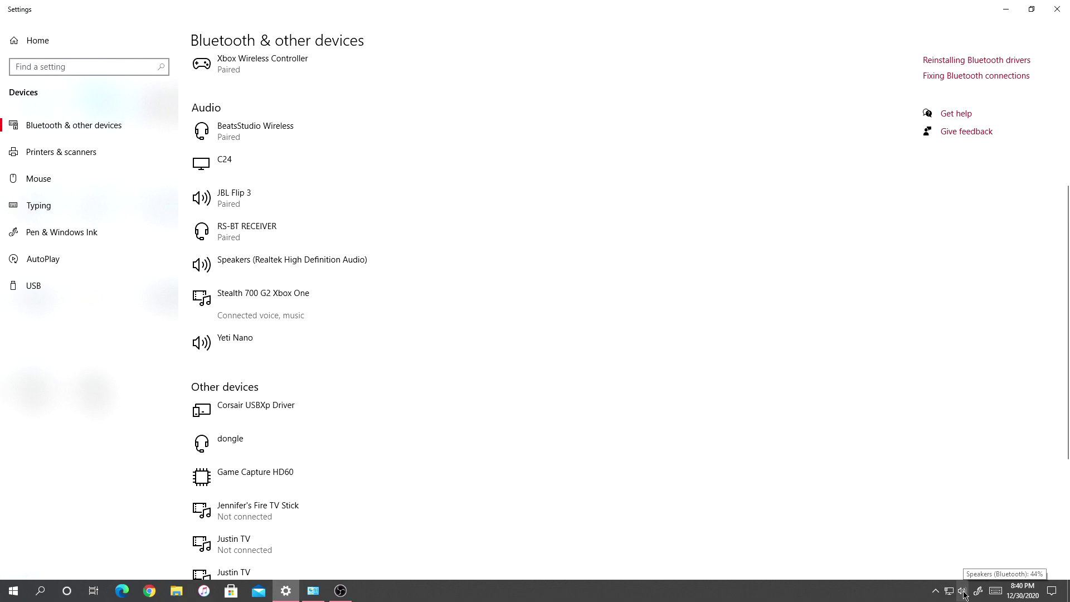
right_click(965, 596)
left_click(930, 560)
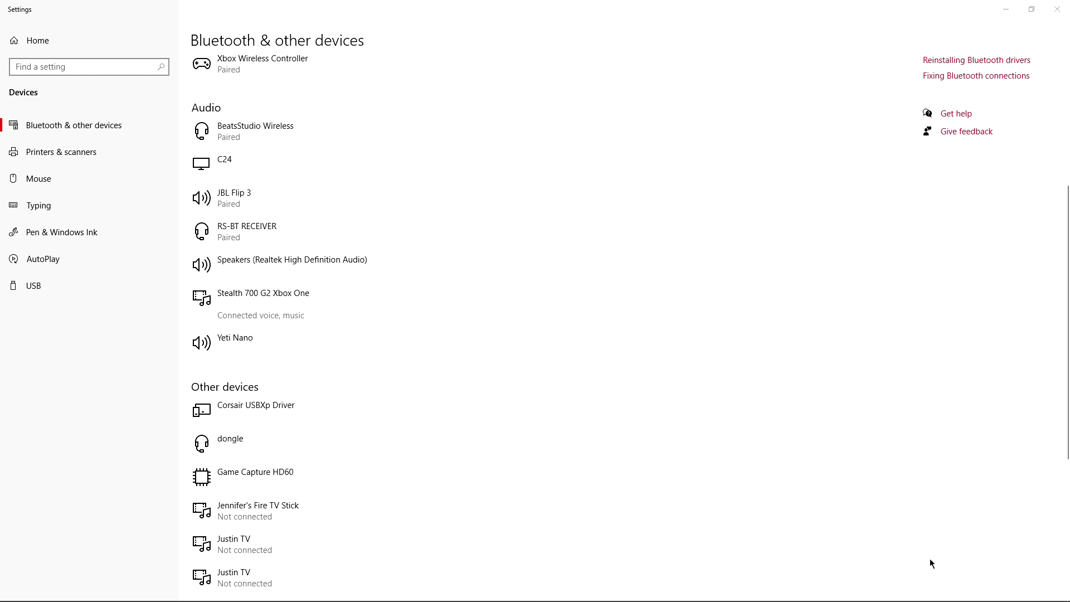
left_click_drag(159, 104, 248, 106)
left_click(230, 119)
scroll(383, 202, "down", 5)
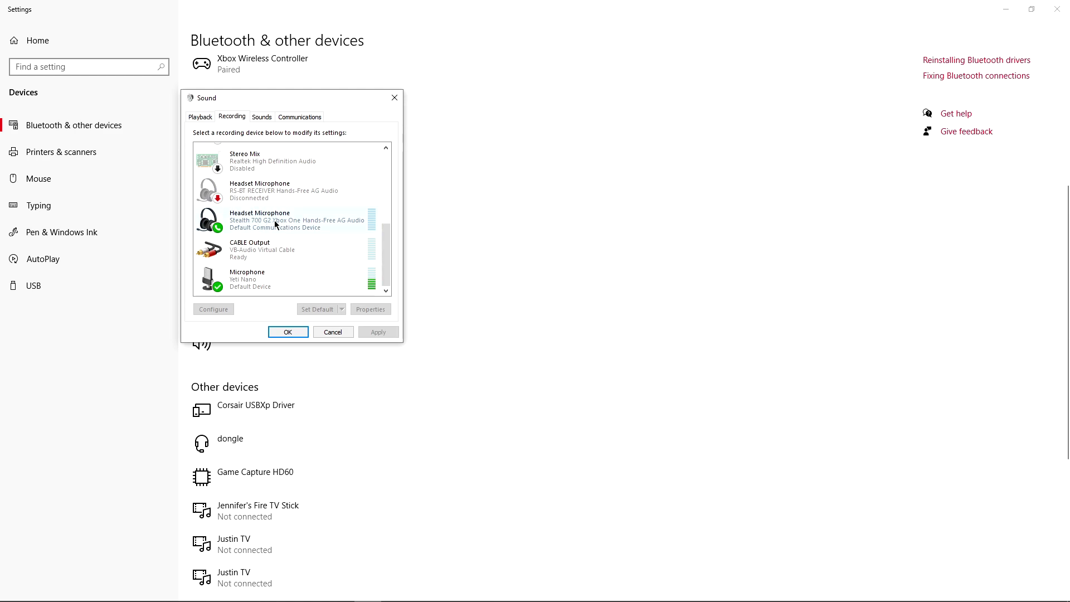
left_click(396, 98)
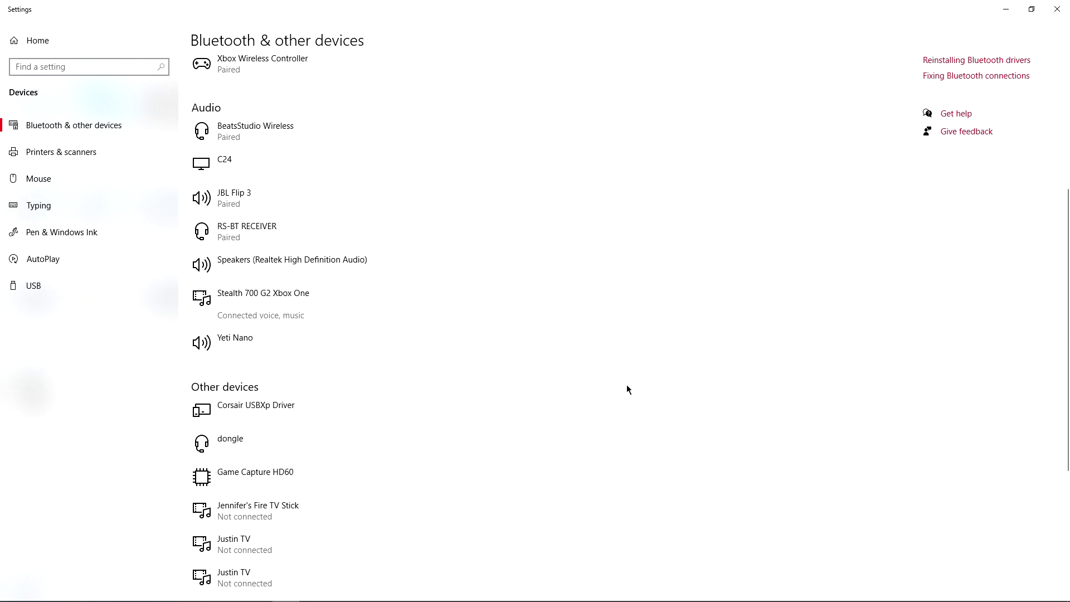
Set the volume of the Stealth 700 G2 Xbox One Stereo speakers to 60
mouse_move(668, 600)
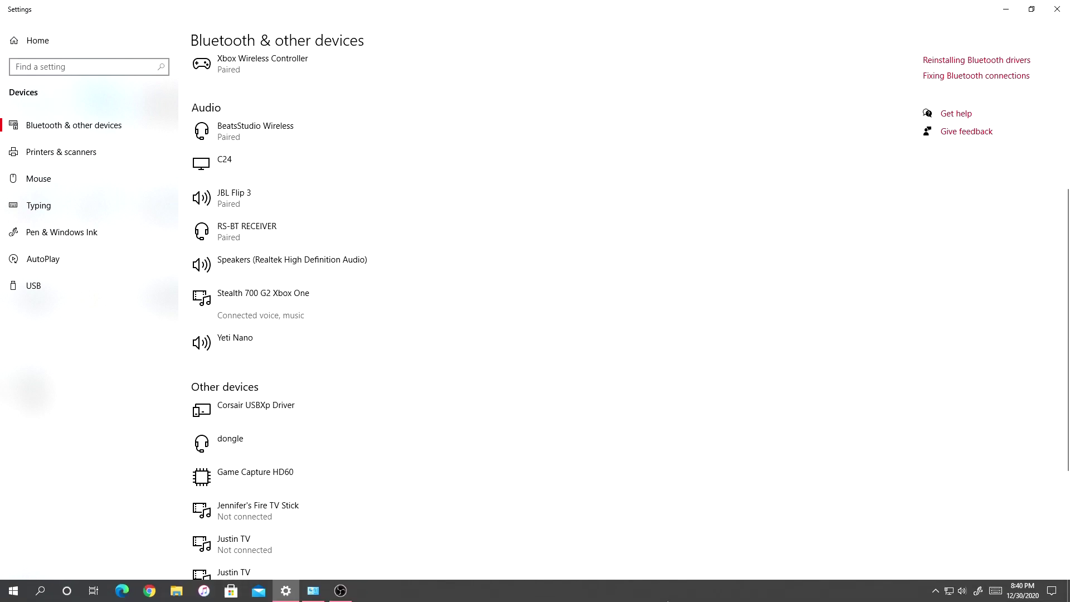
left_click(963, 591)
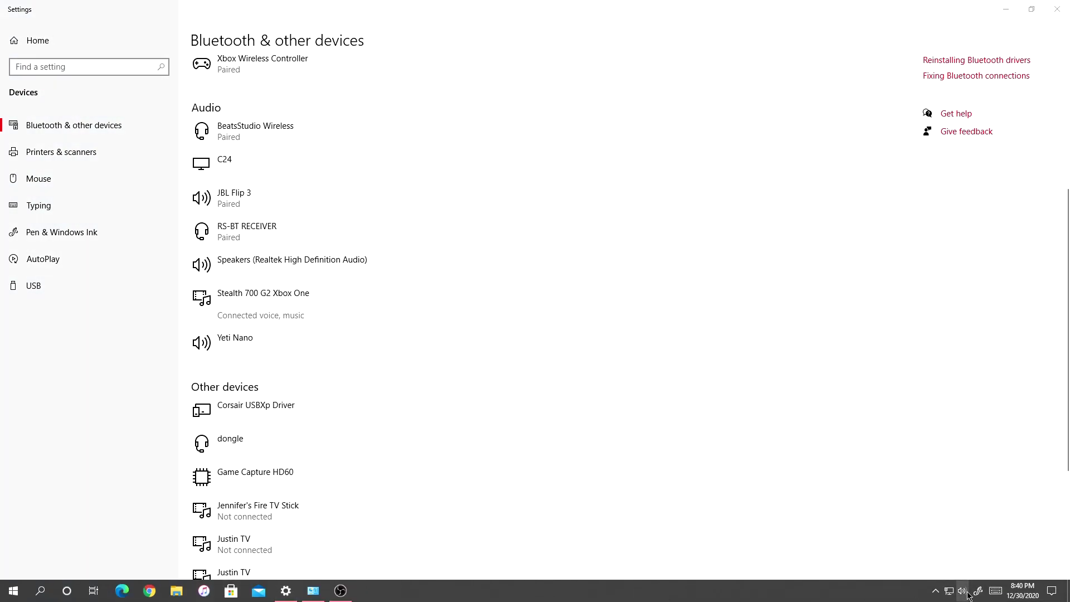
left_click(871, 481)
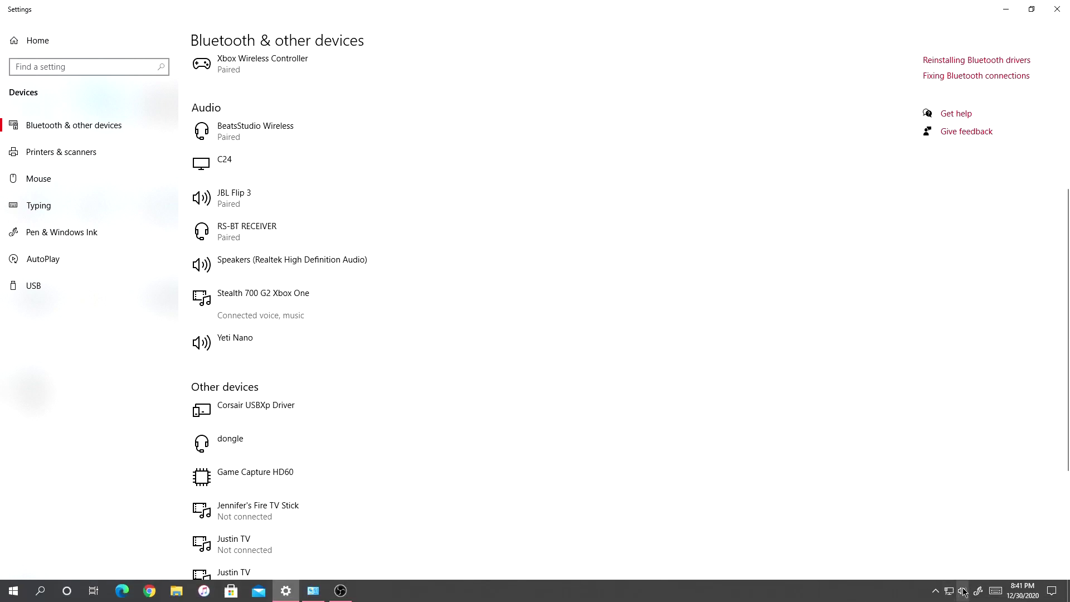
left_click(964, 592)
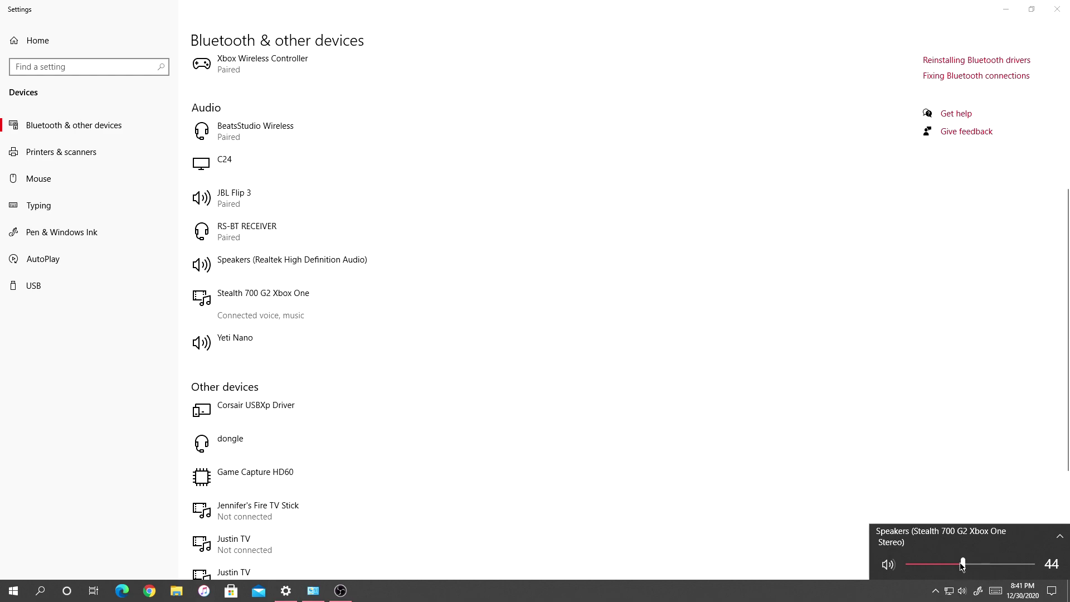
left_click(964, 566)
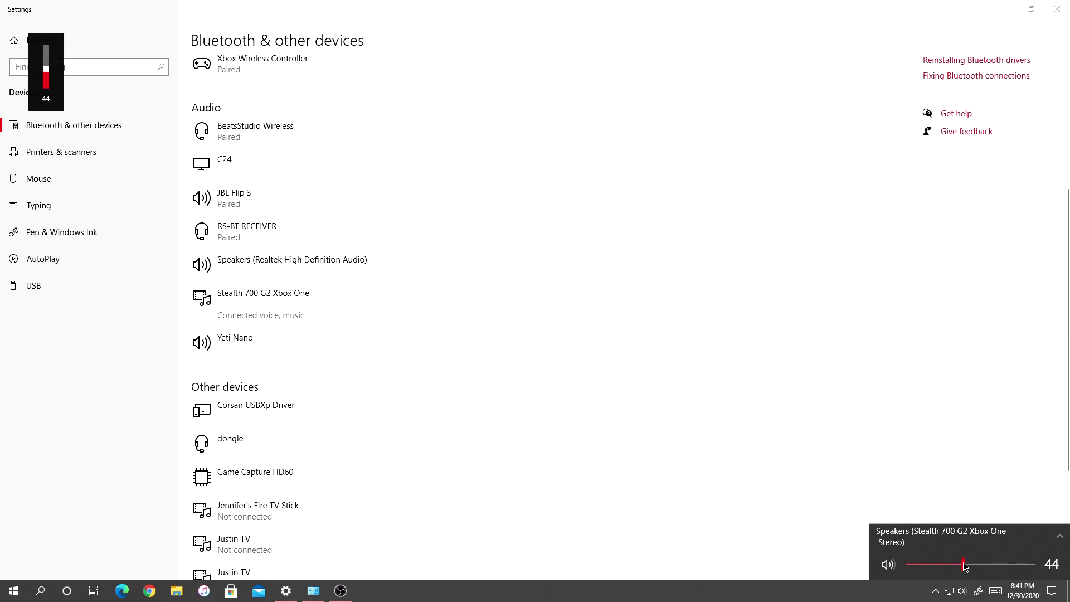
left_click(963, 566)
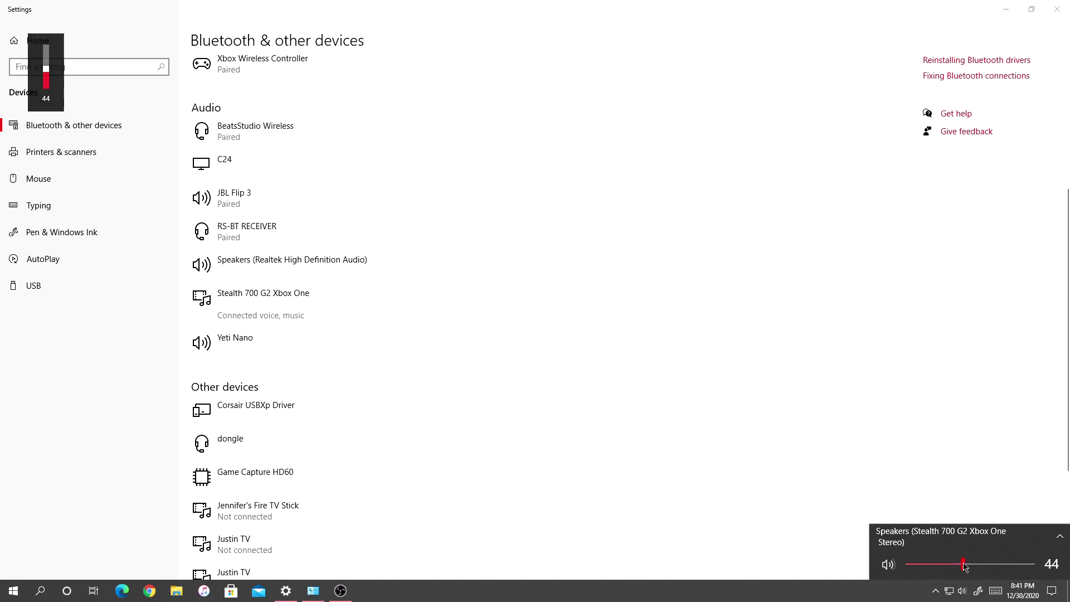
left_click_drag(964, 566, 983, 565)
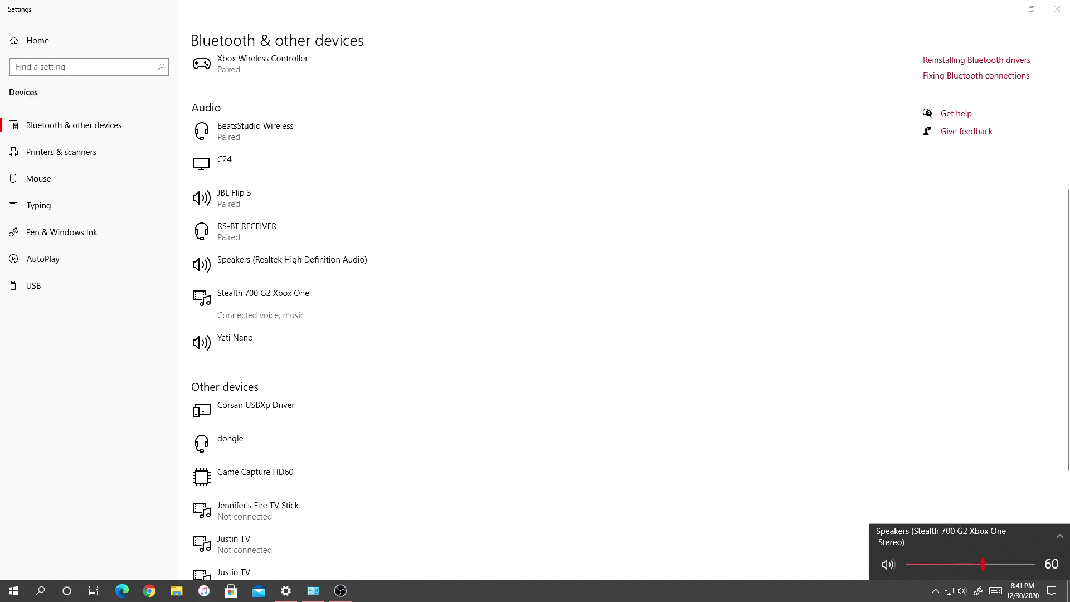
Review the playback devices that can be selected besides the Stealth 700 G2 headset, and close the list
left_click(962, 591)
left_click(876, 448)
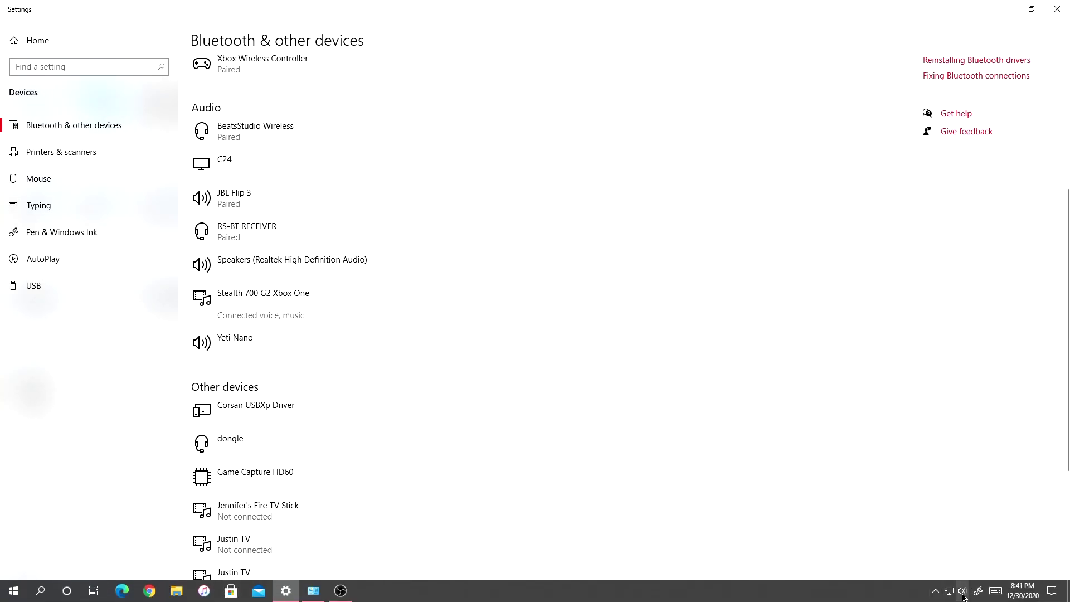
left_click(965, 585)
left_click(959, 542)
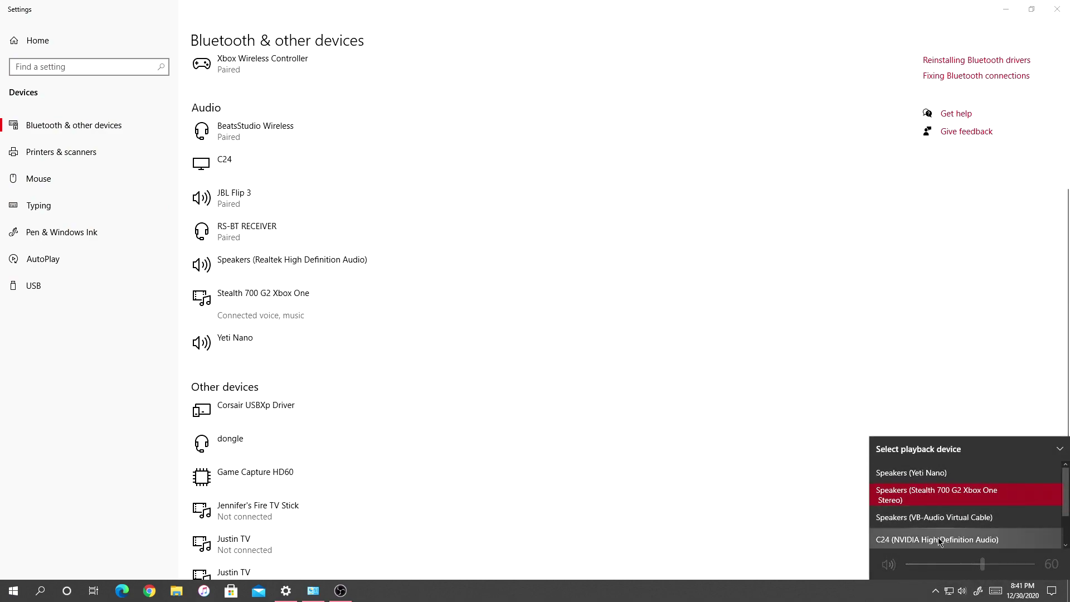
scroll(940, 490, "down", 1)
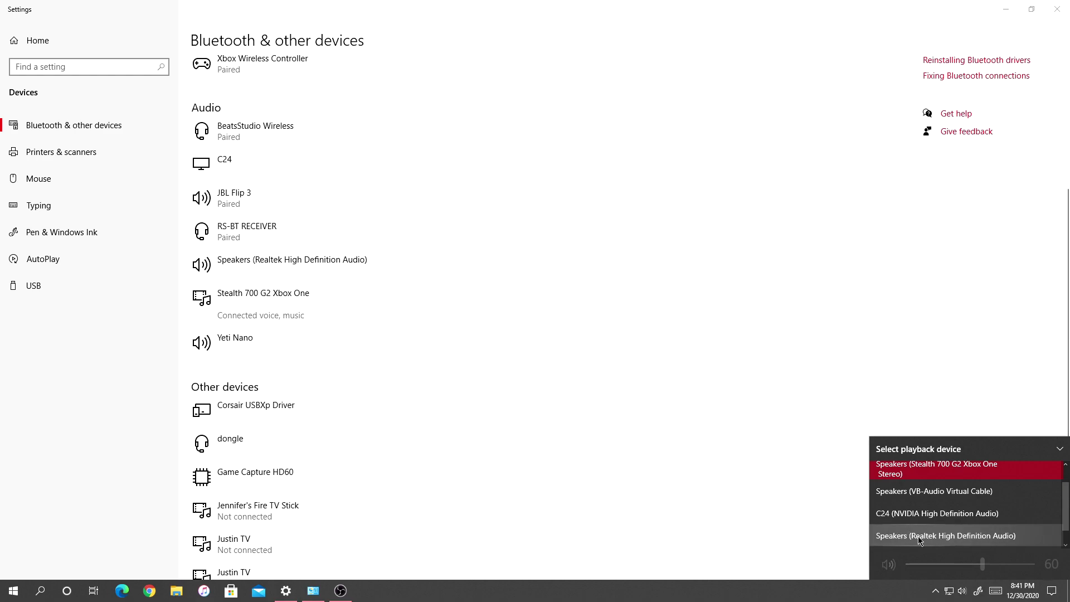
scroll(919, 540, "up", 1)
left_click(762, 468)
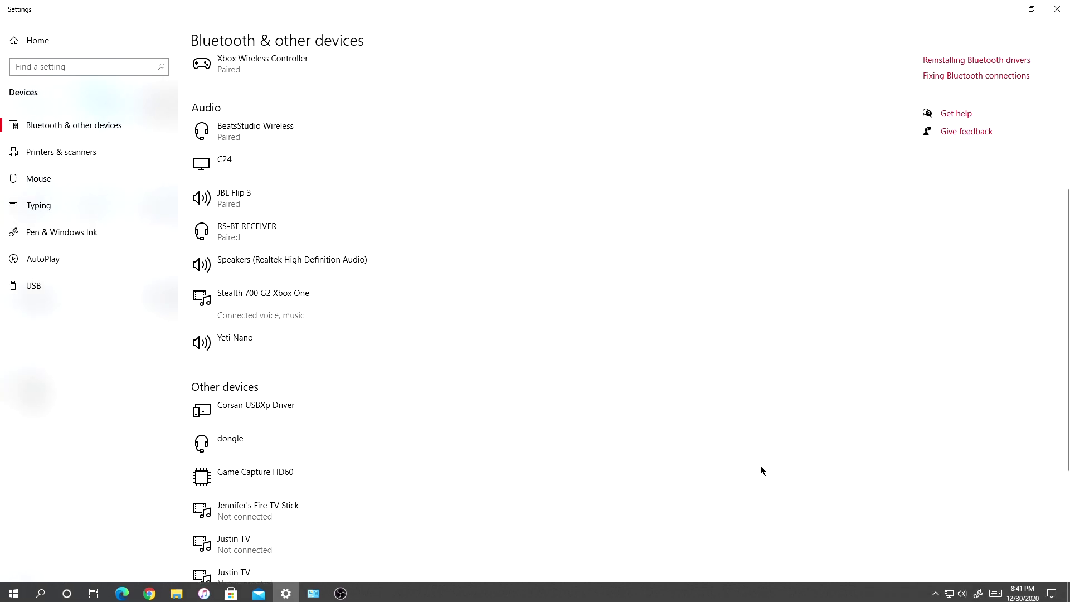